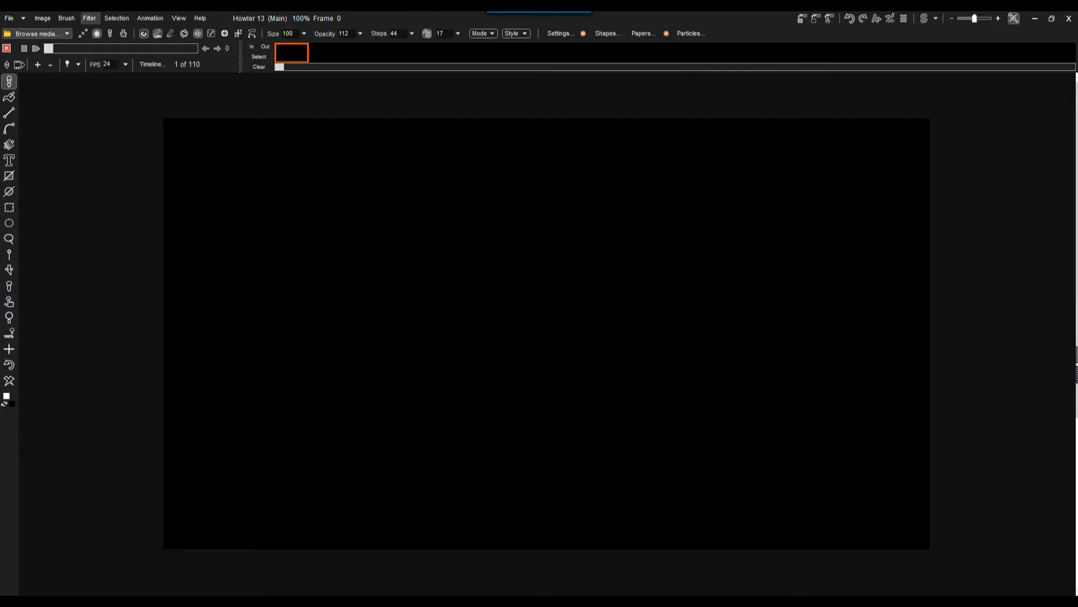
# Launch the animated Particle modeler filter and look over the existing cloud in its animation and model views.
pyautogui.click(89, 18)
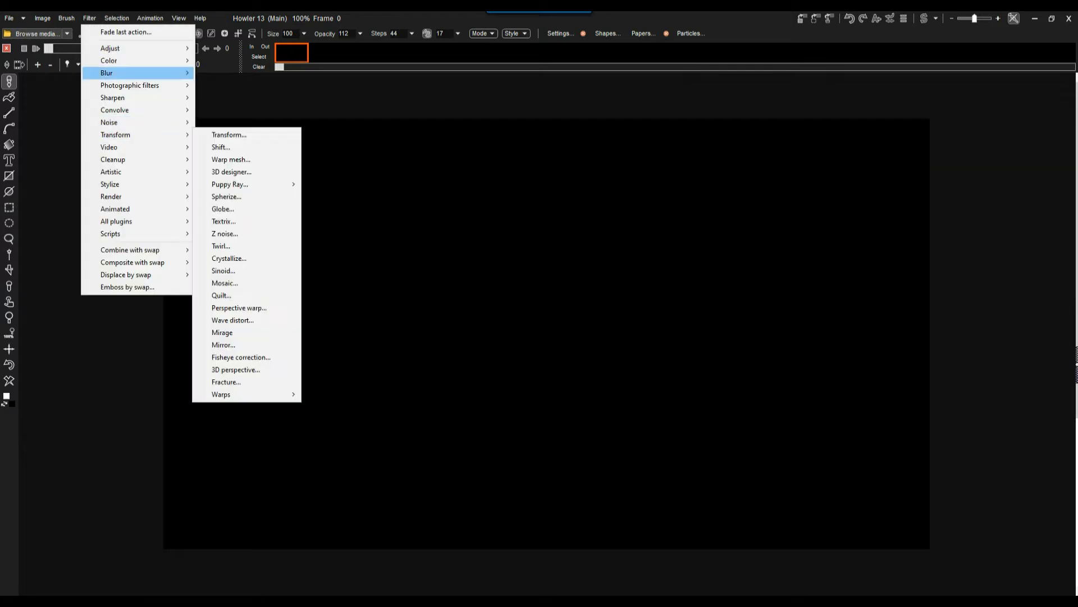
pyautogui.moveTo(116, 209)
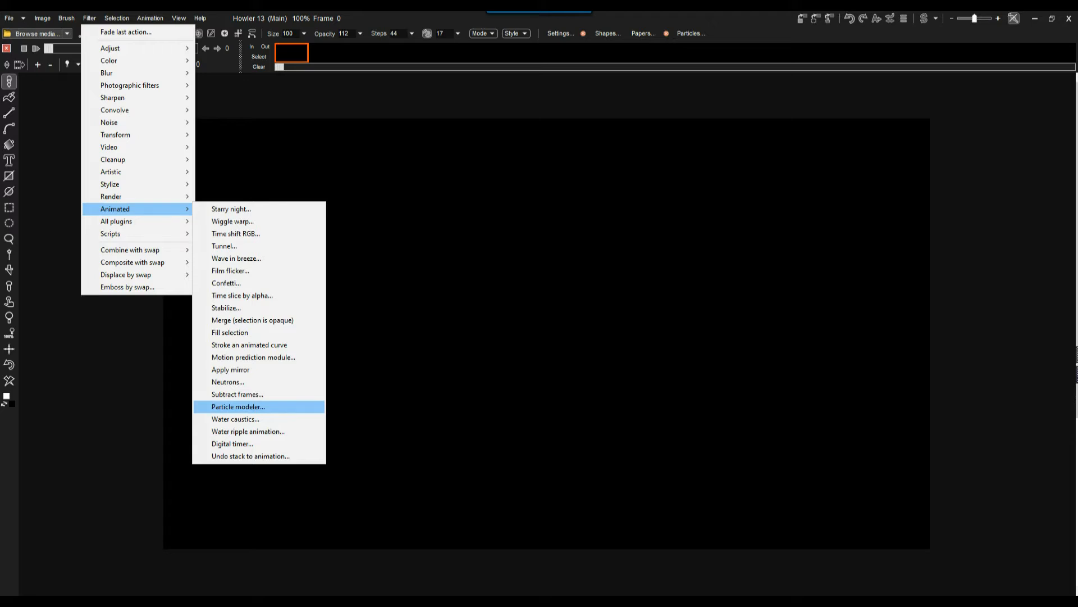
pyautogui.press('Return')
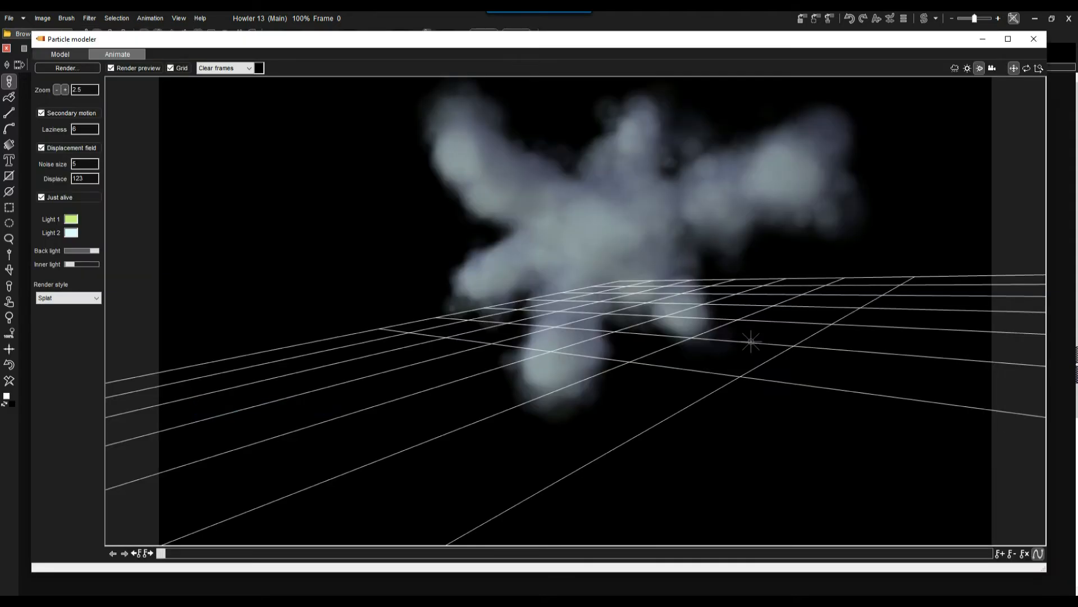
pyautogui.moveTo(161, 553)
pyautogui.mouseDown()
pyautogui.moveTo(987, 553)
pyautogui.moveTo(161, 552)
pyautogui.mouseUp()
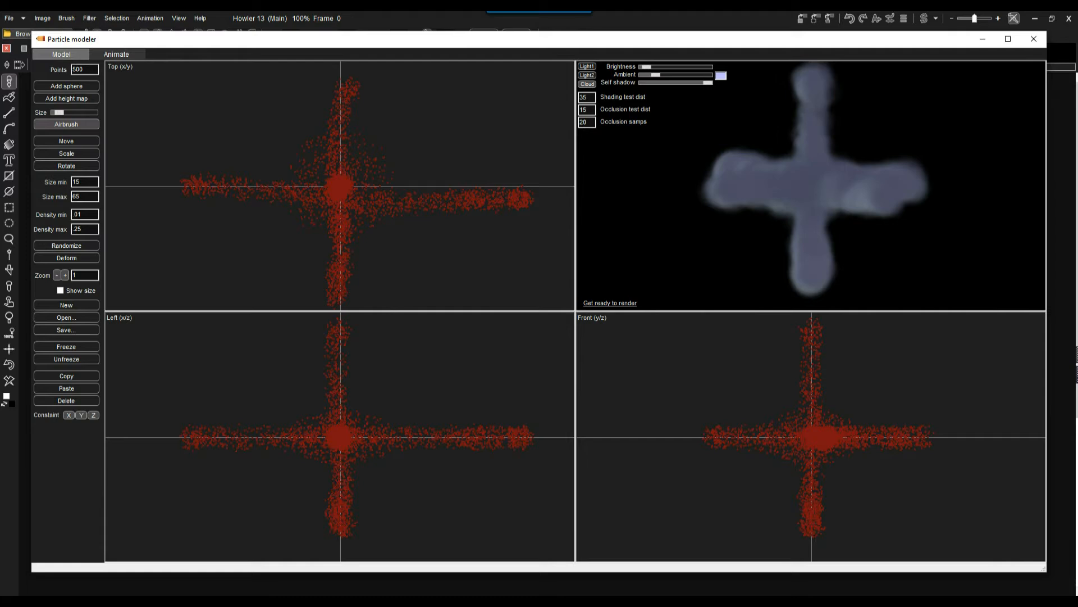
pyautogui.moveTo(843, 191)
pyautogui.mouseDown()
pyautogui.moveTo(797, 224)
pyautogui.moveTo(839, 194)
pyautogui.mouseUp()
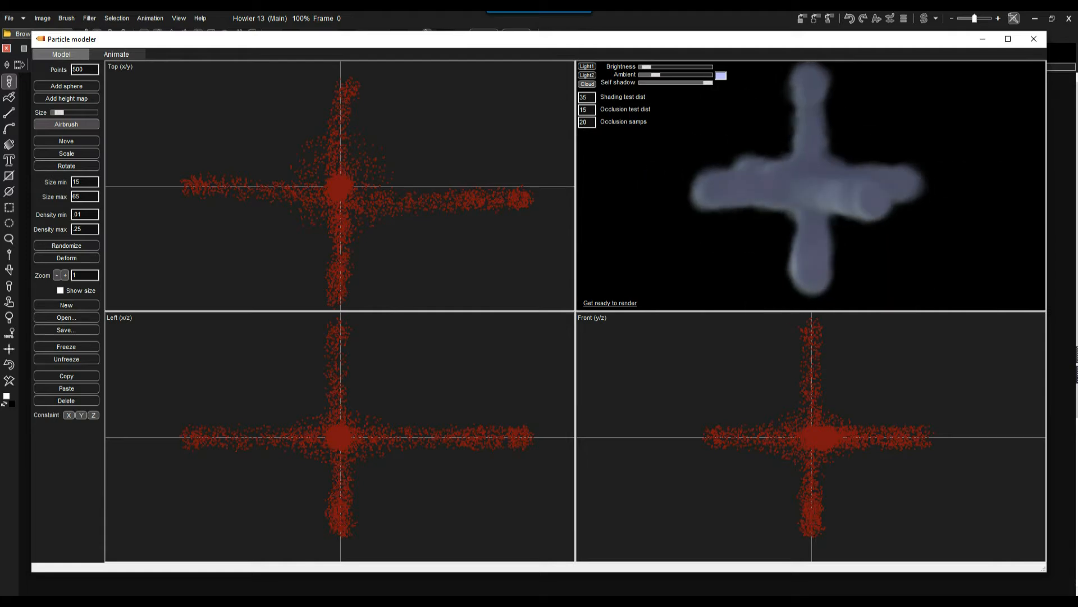
# Start an empty model, add a sphere, and airbrush freehand trial strokes of particles around it in the top view.
pyautogui.click(66, 305)
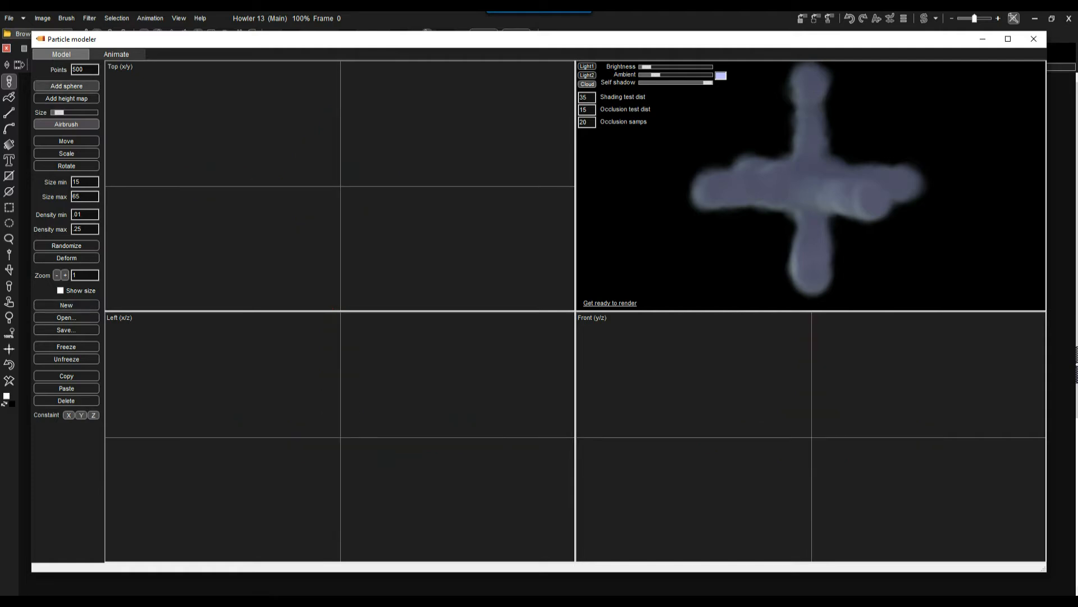
pyautogui.click(66, 86)
pyautogui.moveTo(339, 185)
pyautogui.mouseDown()
pyautogui.moveTo(298, 147)
pyautogui.moveTo(276, 219)
pyautogui.moveTo(371, 231)
pyautogui.mouseUp()
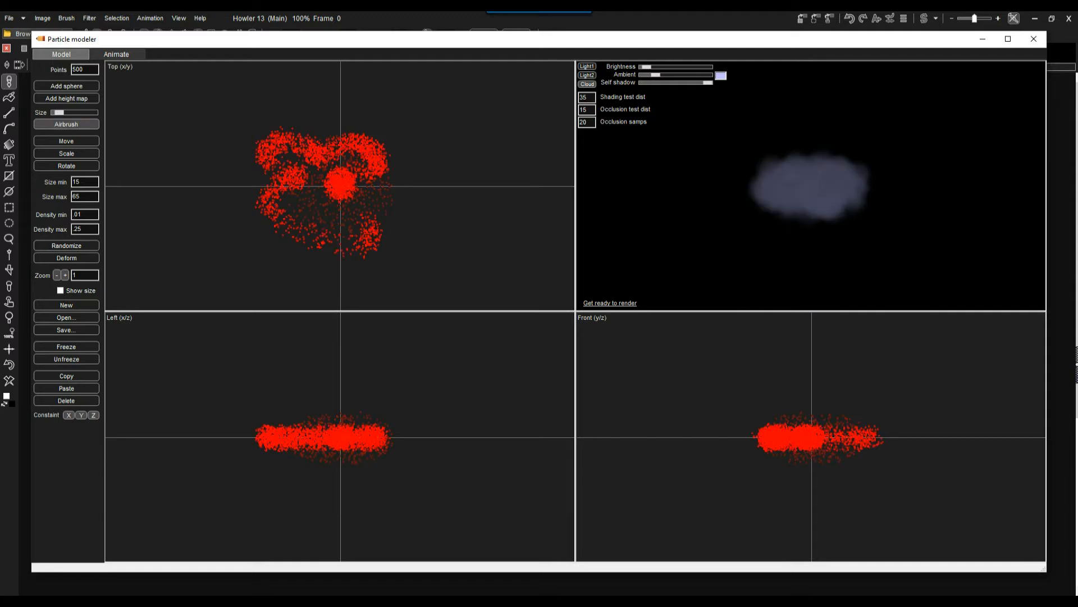
pyautogui.moveTo(319, 135); pyautogui.dragTo(371, 193)
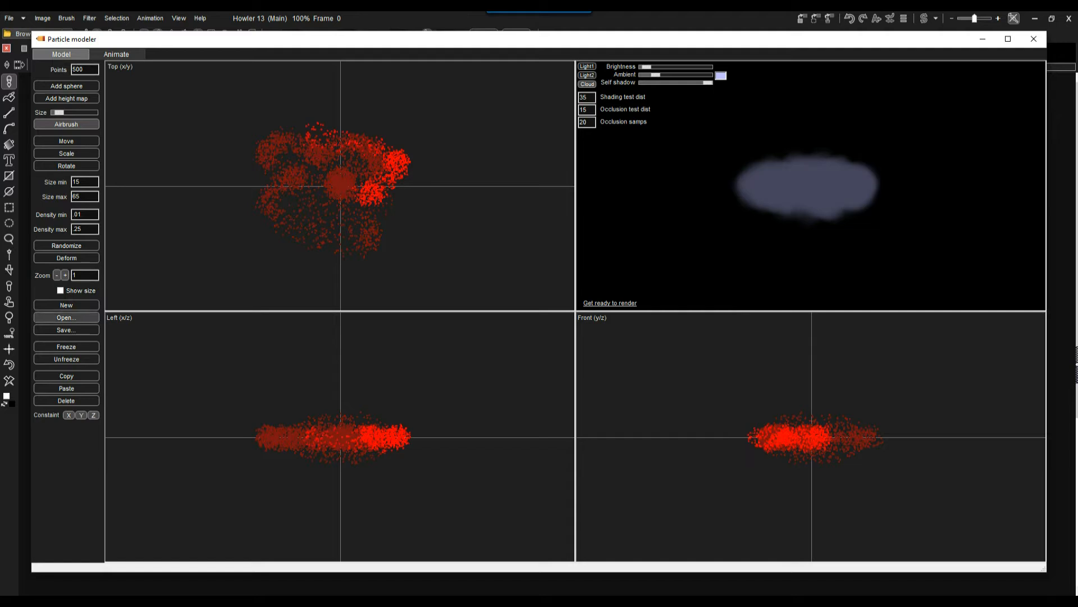
# Start a new model with one 500-point sphere, scale it taller along z, and centre it on the axes.
pyautogui.click(67, 305)
pyautogui.click(66, 86)
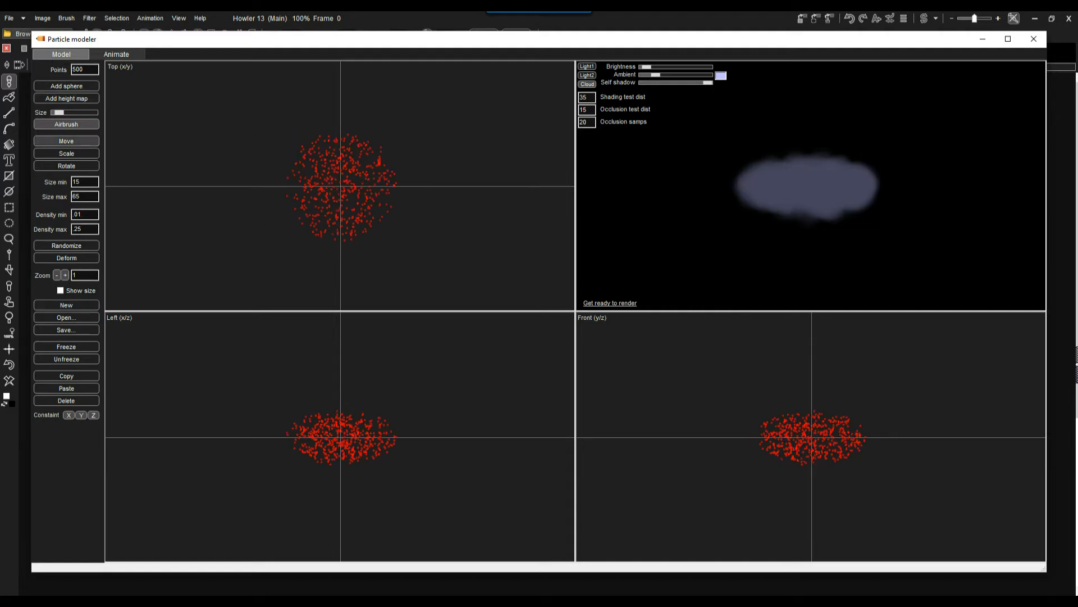
pyautogui.click(66, 141)
pyautogui.moveTo(341, 186)
pyautogui.mouseDown()
pyautogui.moveTo(362, 182)
pyautogui.moveTo(333, 191)
pyautogui.mouseUp()
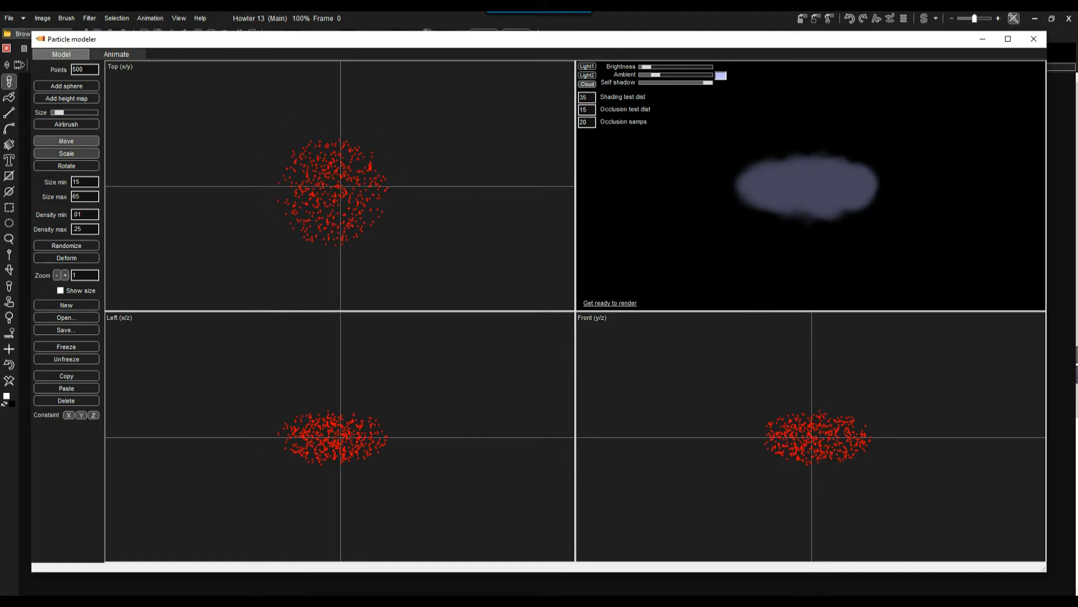
pyautogui.click(66, 154)
pyautogui.moveTo(332, 437)
pyautogui.mouseDown()
pyautogui.moveTo(358, 494)
pyautogui.moveTo(341, 466)
pyautogui.moveTo(348, 438)
pyautogui.mouseUp()
pyautogui.click(67, 141)
pyautogui.moveTo(817, 441); pyautogui.dragTo(813, 441)
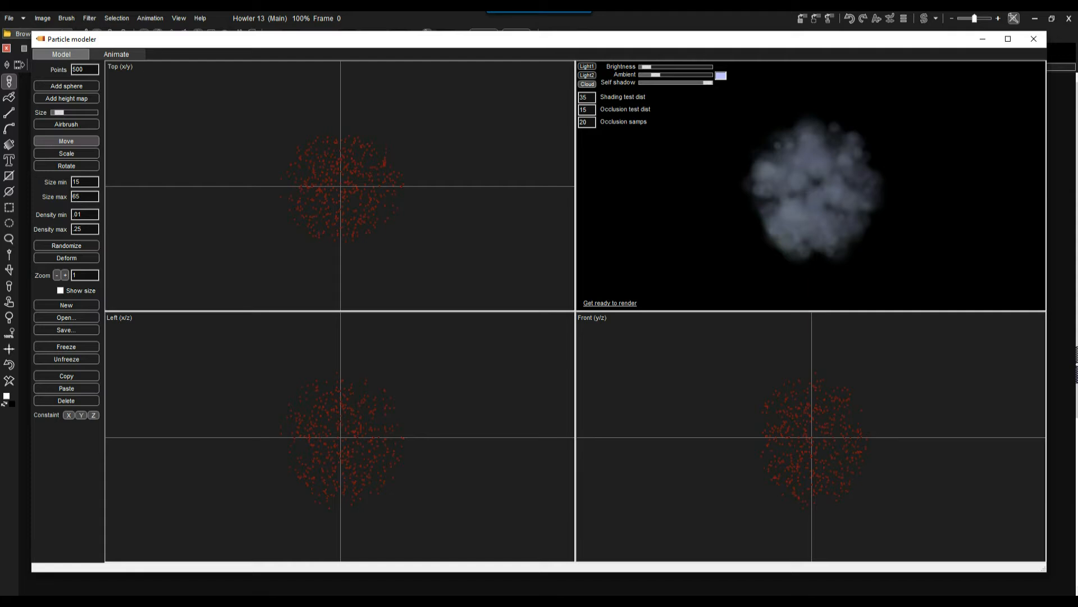
# Raise the preview light's brightness to nearly half and slightly lower the cloud's self shadow.
pyautogui.moveTo(671, 67); pyautogui.dragTo(672, 67)
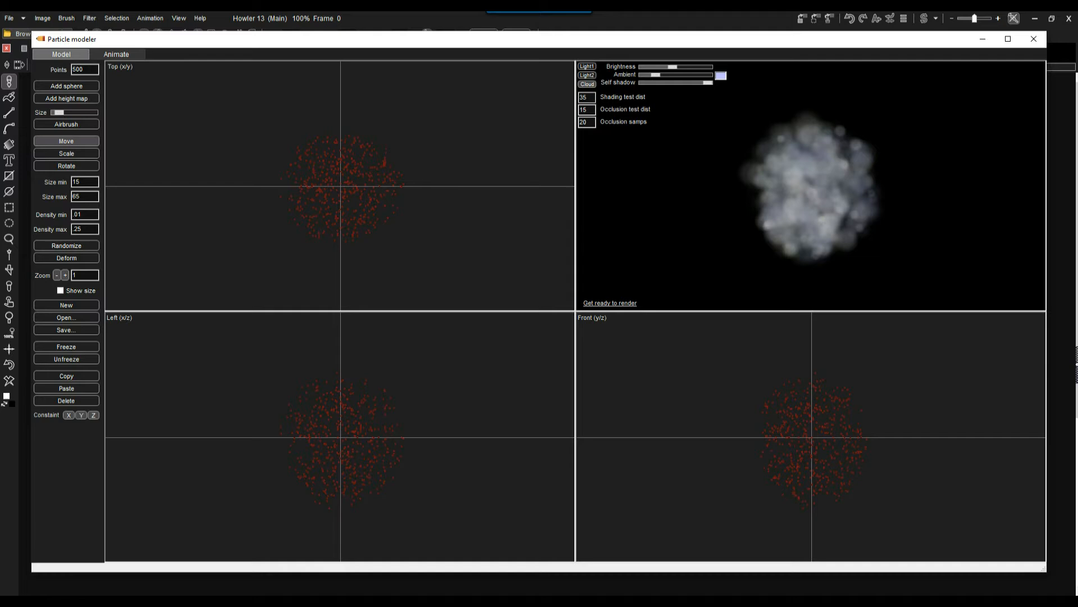
pyautogui.doubleClick(584, 97)
pyautogui.moveTo(708, 83); pyautogui.dragTo(695, 83)
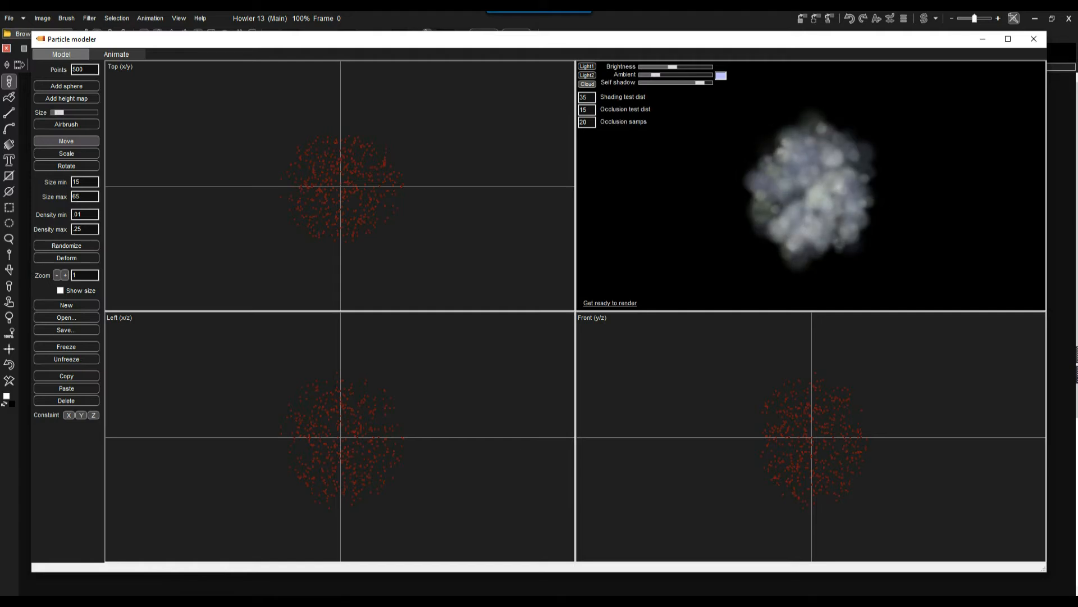
# Add two more 500-point spheres to the model to make the cloud denser.
pyautogui.click(66, 85)
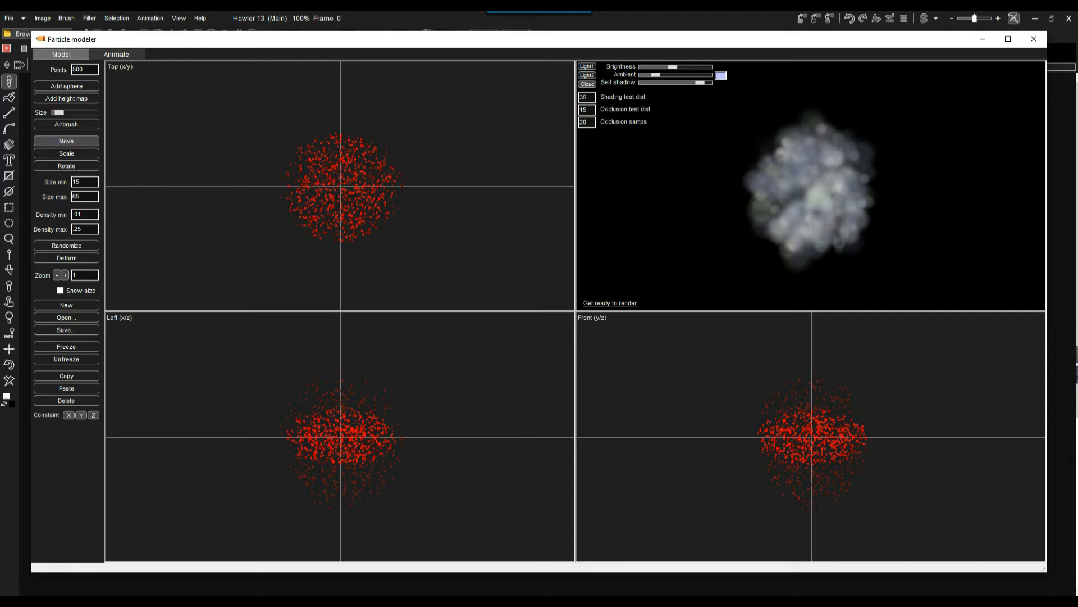
pyautogui.click(66, 86)
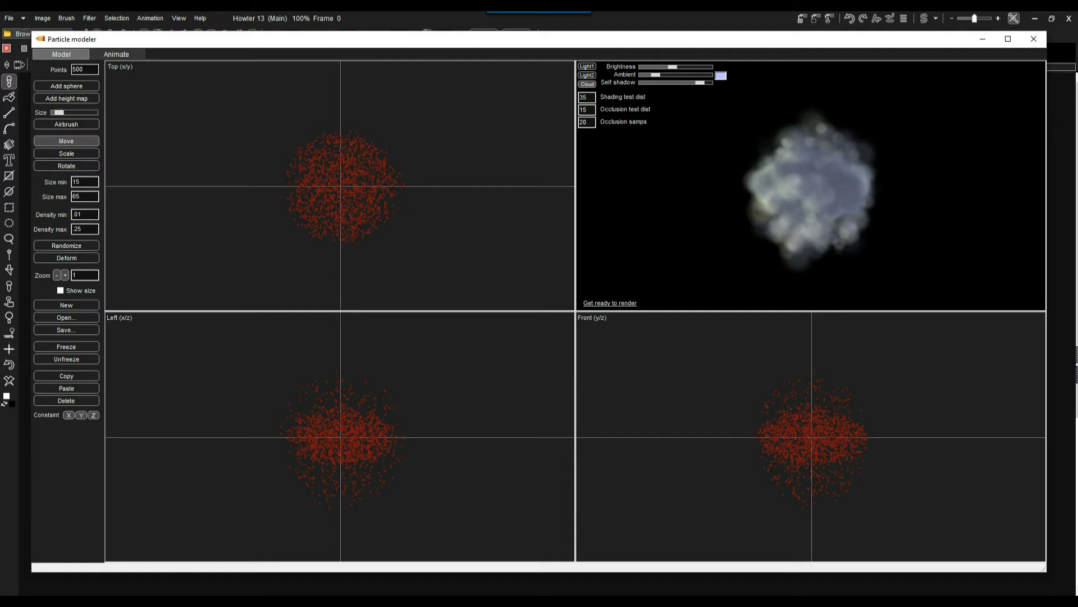
pyautogui.doubleClick(79, 69)
pyautogui.press('Return')
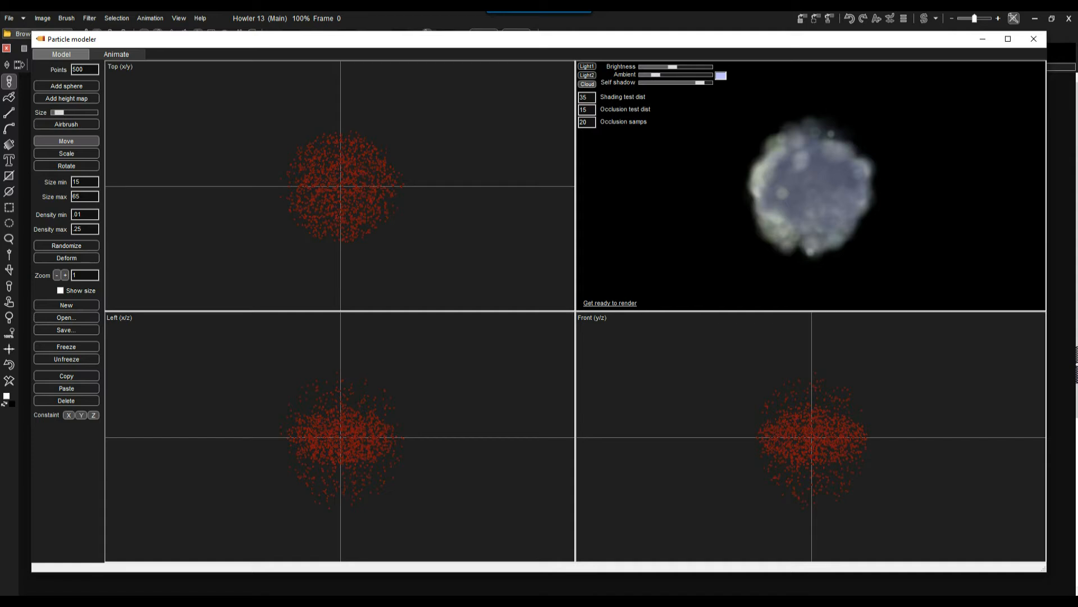
# Start a new model and airbrush a wide closed ring of particles in the top view with an enlarged brush.
pyautogui.moveTo(337, 39)
pyautogui.mouseDown()
pyautogui.moveTo(669, 153)
pyautogui.moveTo(828, 344)
pyautogui.moveTo(654, 169)
pyautogui.moveTo(355, 37)
pyautogui.mouseUp()
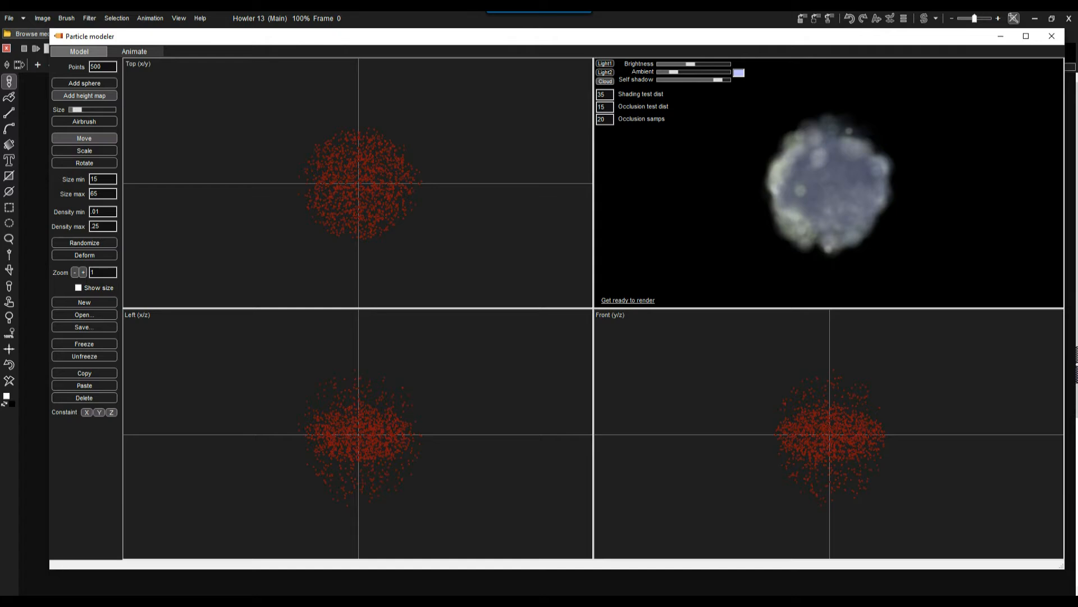
pyautogui.click(84, 302)
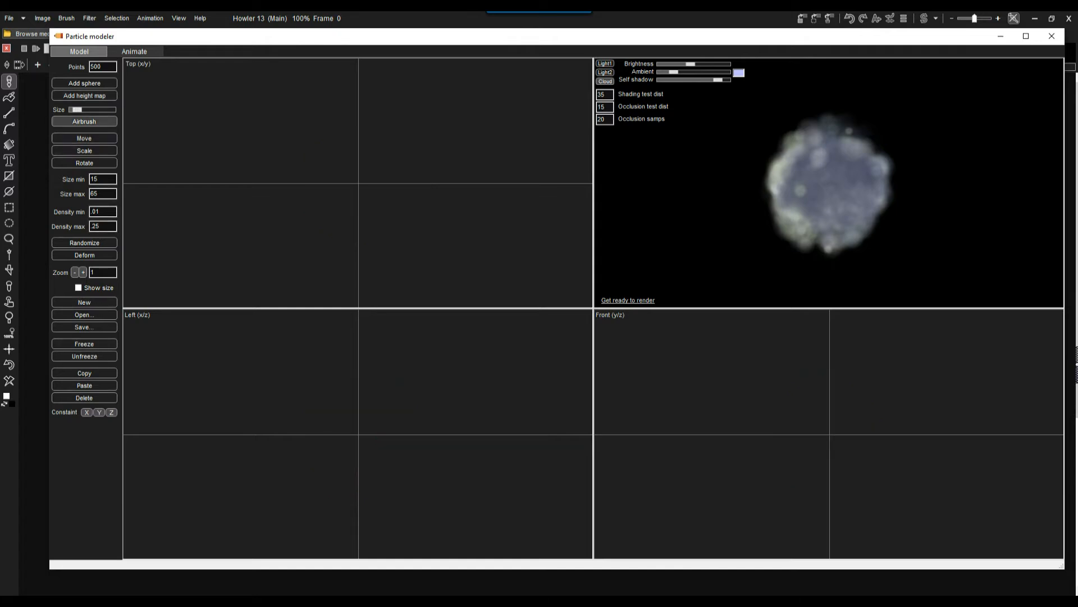
pyautogui.moveTo(77, 110)
pyautogui.mouseDown()
pyautogui.moveTo(103, 110)
pyautogui.moveTo(91, 110)
pyautogui.mouseUp()
pyautogui.moveTo(414, 95)
pyautogui.mouseDown()
pyautogui.moveTo(287, 99)
pyautogui.moveTo(340, 257)
pyautogui.moveTo(416, 121)
pyautogui.moveTo(359, 93)
pyautogui.mouseUp()
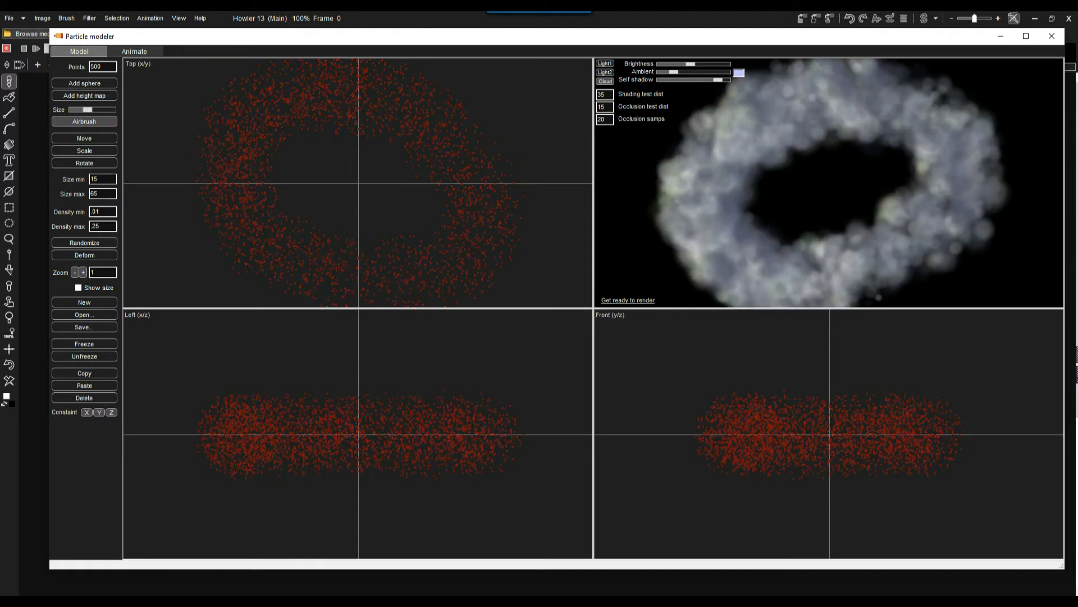
# Reduce the airbrush size and, in a new model, airbrush a smiley face with outline, mouth and eyes in the top view.
pyautogui.moveTo(88, 110); pyautogui.dragTo(76, 109)
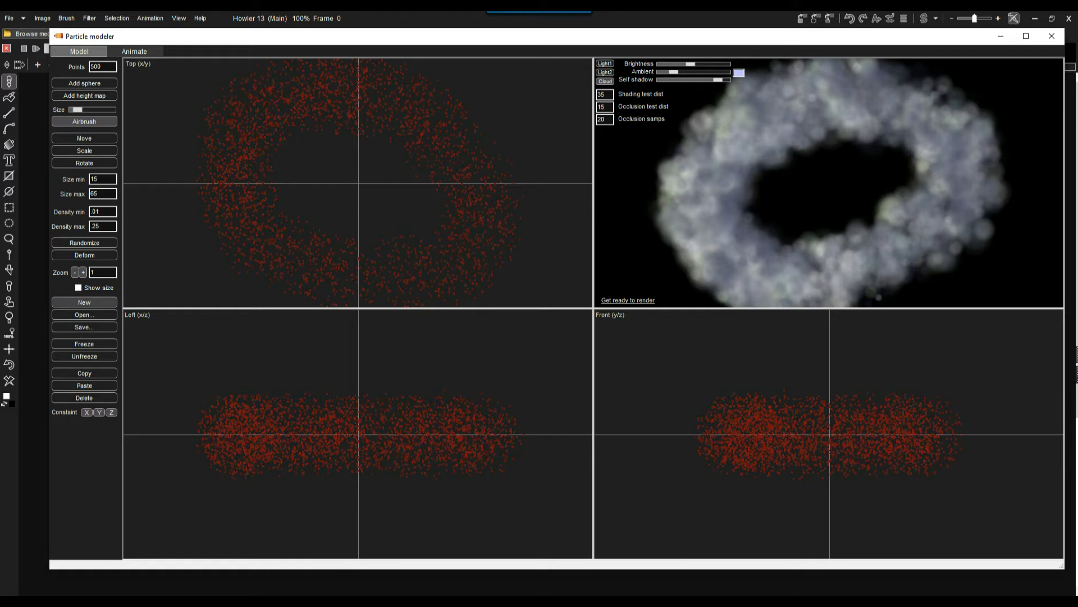
pyautogui.click(79, 287)
pyautogui.click(78, 288)
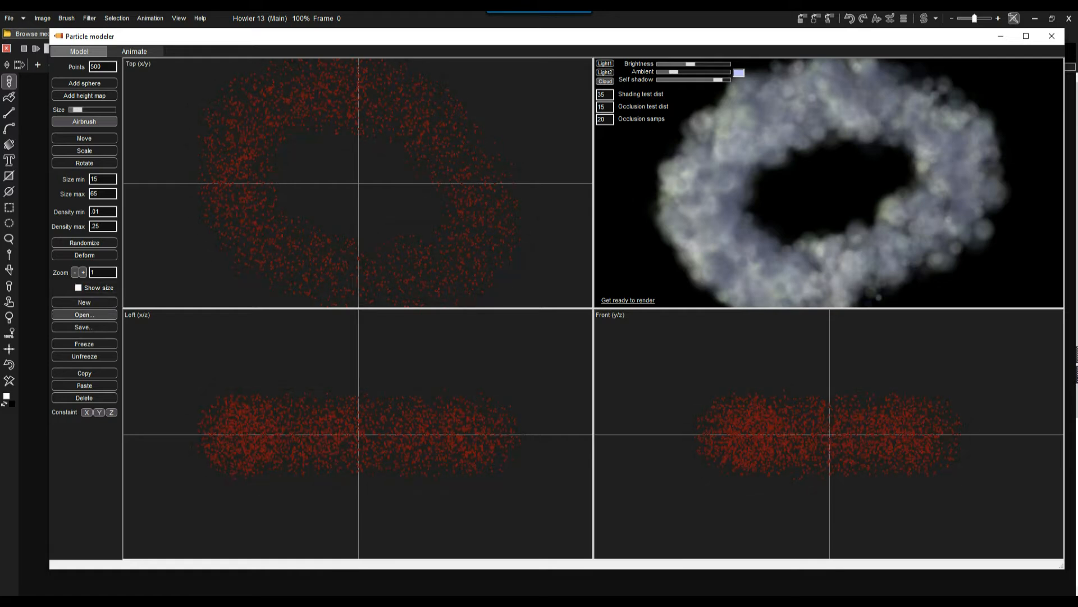
pyautogui.click(84, 303)
pyautogui.moveTo(358, 79)
pyautogui.mouseDown()
pyautogui.moveTo(230, 197)
pyautogui.moveTo(431, 276)
pyautogui.moveTo(409, 92)
pyautogui.moveTo(368, 76)
pyautogui.mouseUp()
pyautogui.moveTo(287, 181)
pyautogui.mouseDown()
pyautogui.moveTo(315, 224)
pyautogui.moveTo(406, 187)
pyautogui.mouseUp()
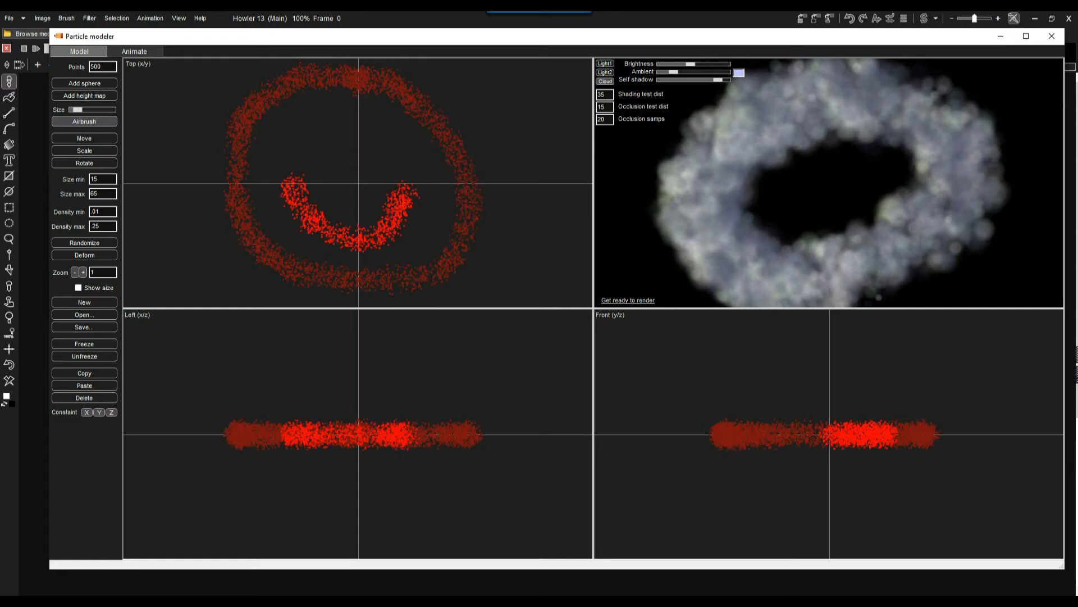
pyautogui.moveTo(302, 131)
pyautogui.mouseDown()
pyautogui.moveTo(373, 133)
pyautogui.moveTo(414, 150)
pyautogui.mouseUp()
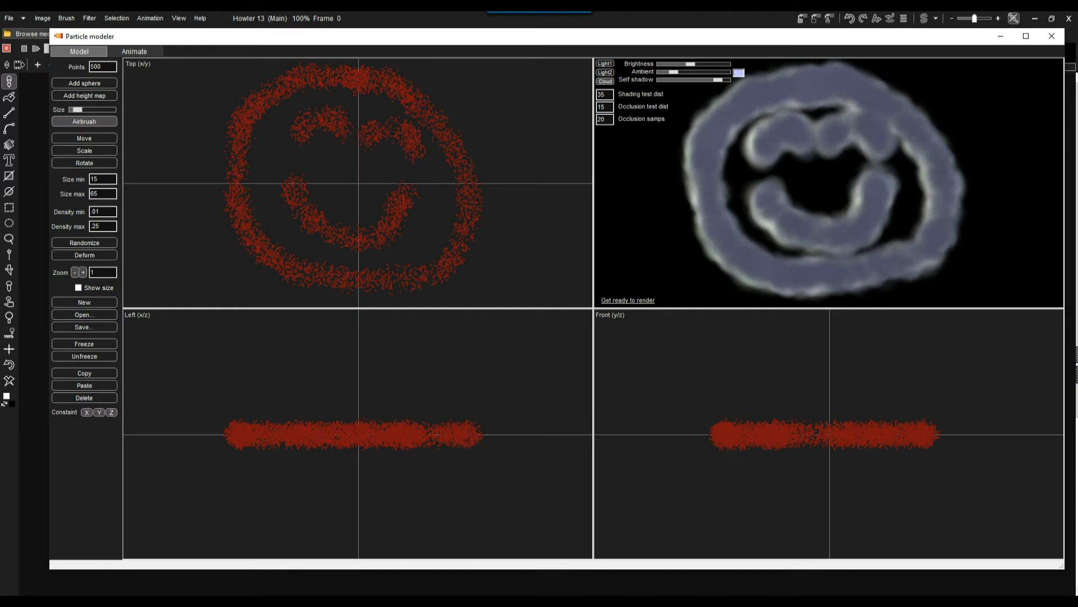
# Clear all existing keyframes of the smiley's animation and return to frame 0.
pyautogui.click(134, 52)
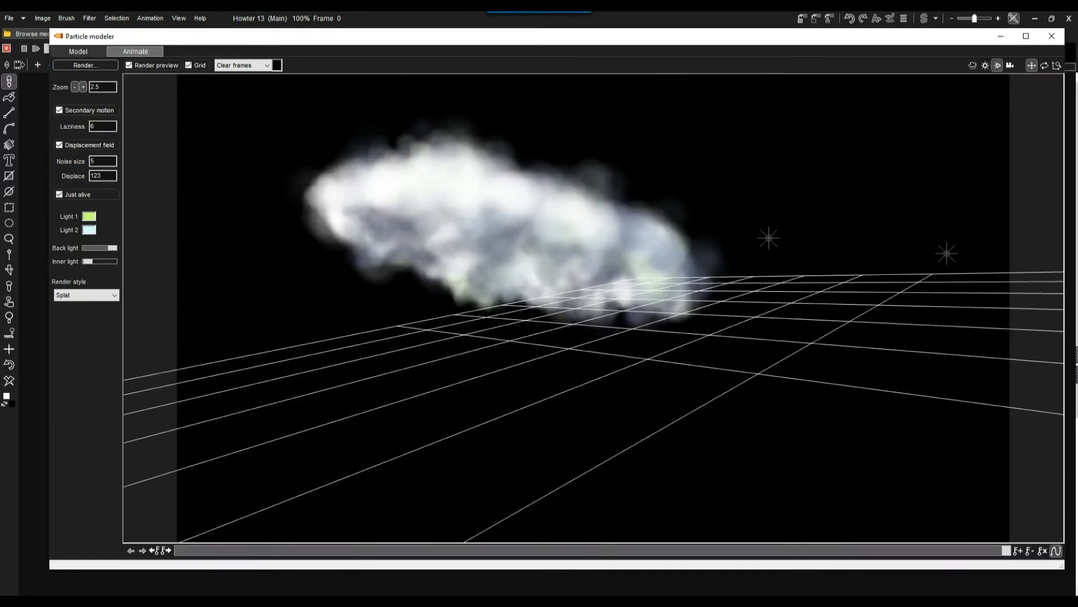
pyautogui.moveTo(769, 238); pyautogui.dragTo(793, 238)
pyautogui.moveTo(641, 551); pyautogui.dragTo(1007, 550)
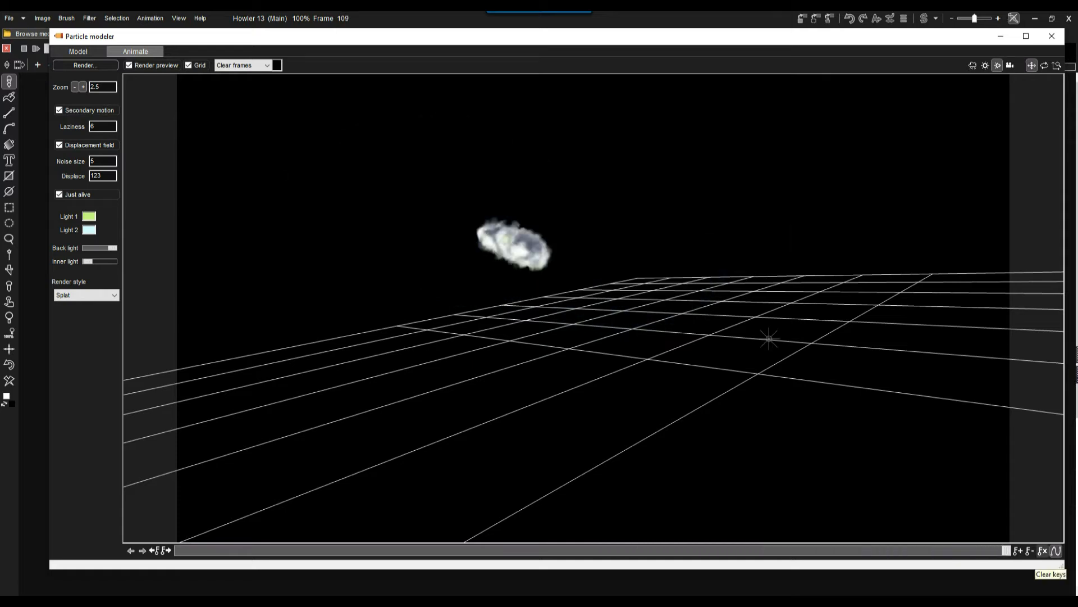
pyautogui.click(1043, 550)
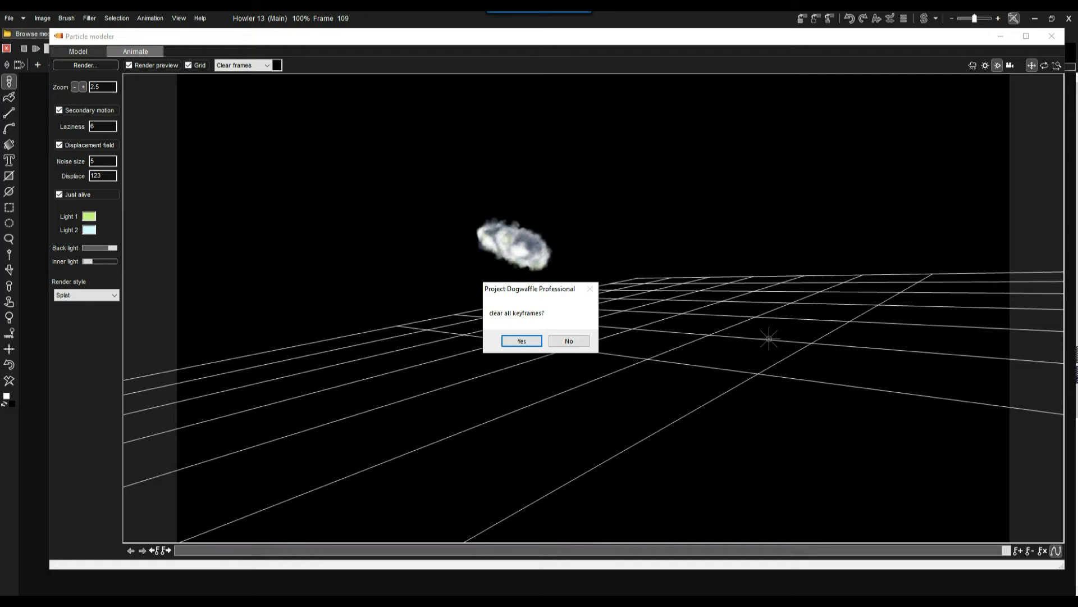
pyautogui.click(522, 341)
pyautogui.moveTo(182, 551)
pyautogui.mouseDown()
pyautogui.moveTo(323, 550)
pyautogui.moveTo(178, 551)
pyautogui.mouseUp()
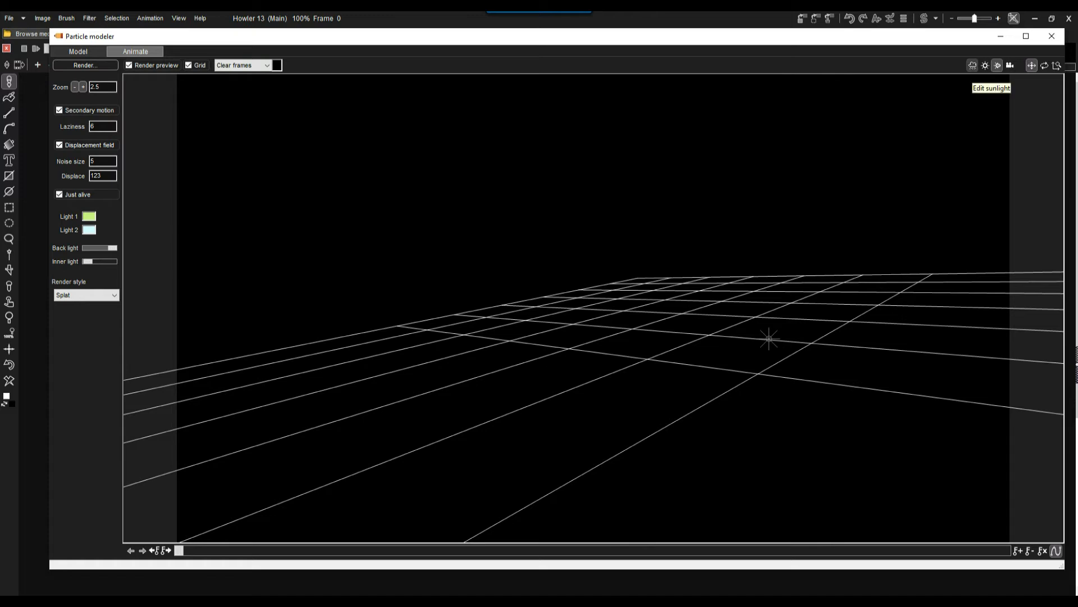
# Rotate the camera so it looks down on the ground grid more steeply.
pyautogui.click(1011, 66)
pyautogui.click(1045, 65)
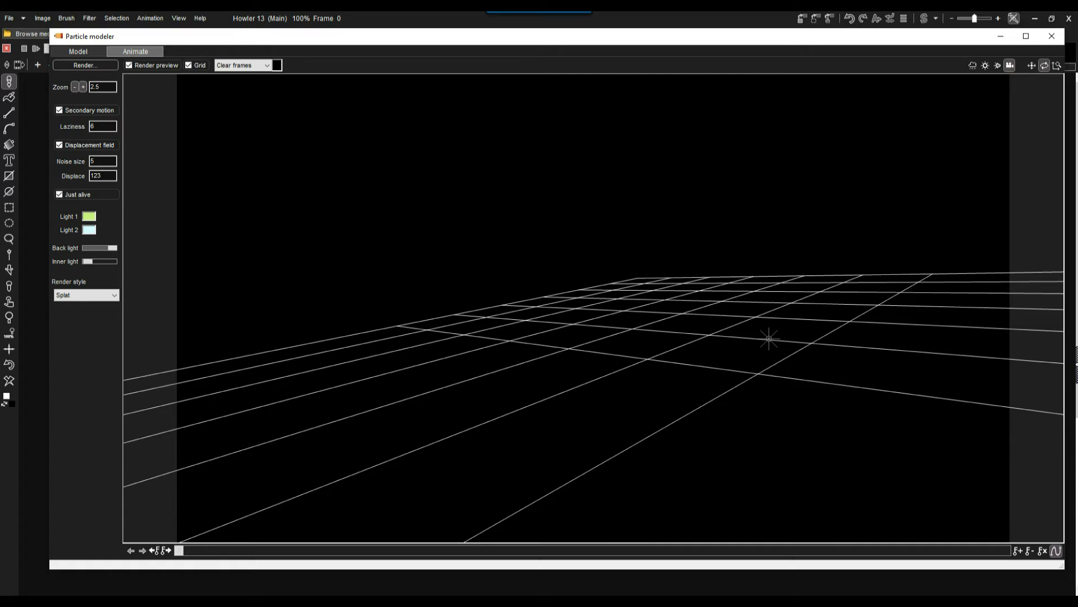
pyautogui.click(973, 65)
pyautogui.click(1010, 65)
pyautogui.moveTo(786, 225); pyautogui.dragTo(767, 348)
pyautogui.moveTo(746, 305); pyautogui.dragTo(674, 291)
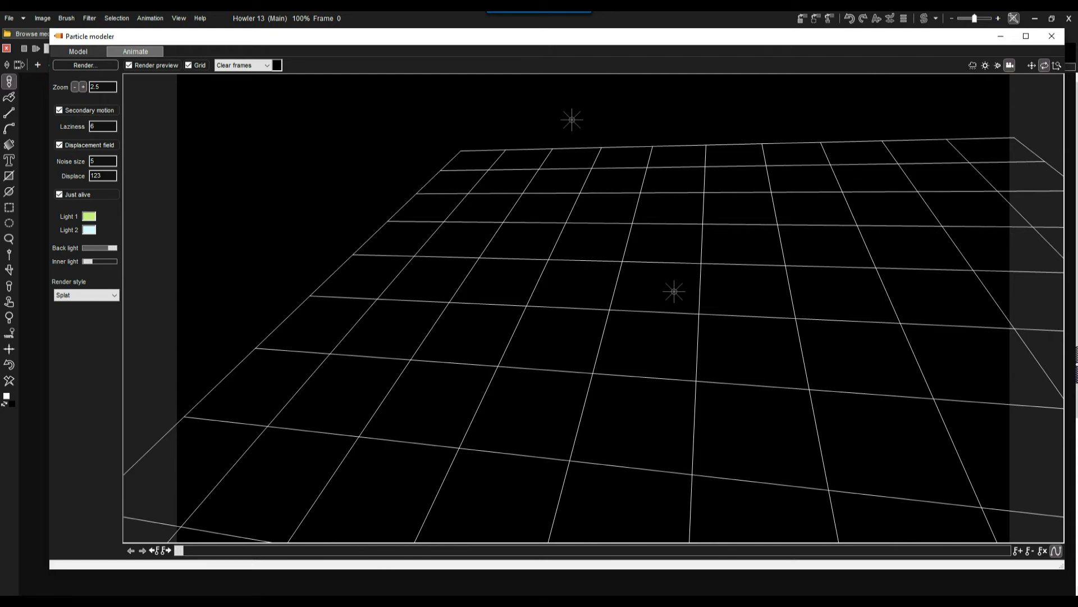
# Move the sunlight toward the grid's far-left edge and disable Secondary motion, Displacement field and Just alive.
pyautogui.click(985, 66)
pyautogui.click(1031, 65)
pyautogui.moveTo(674, 291); pyautogui.dragTo(428, 226)
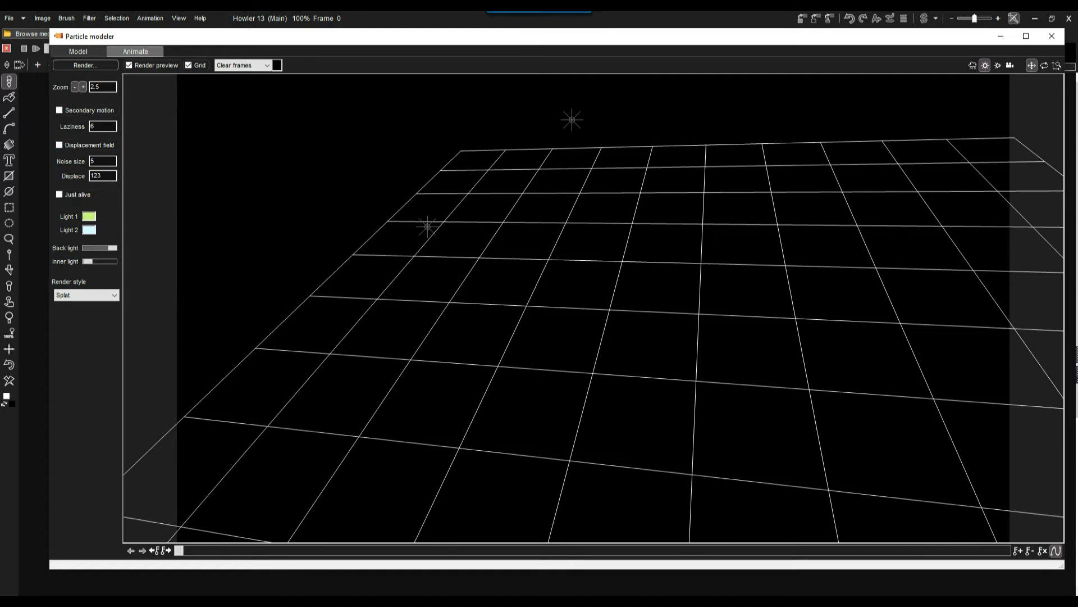
pyautogui.click(189, 66)
pyautogui.click(189, 65)
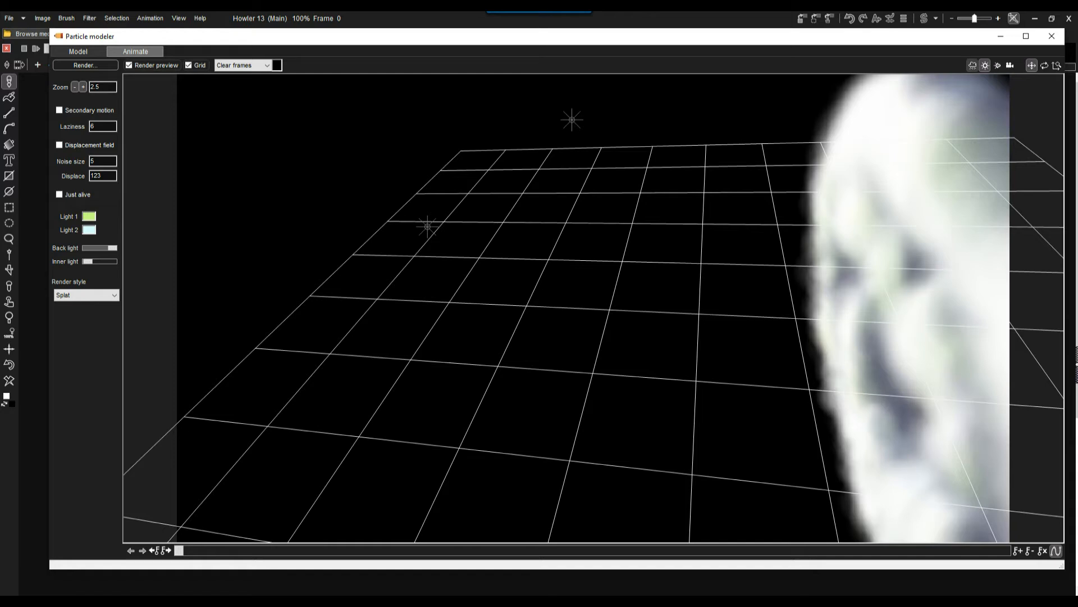
# Move the smiley cloud into the middle of the camera view and rotate it to face the camera.
pyautogui.click(972, 66)
pyautogui.moveTo(921, 309); pyautogui.dragTo(550, 269)
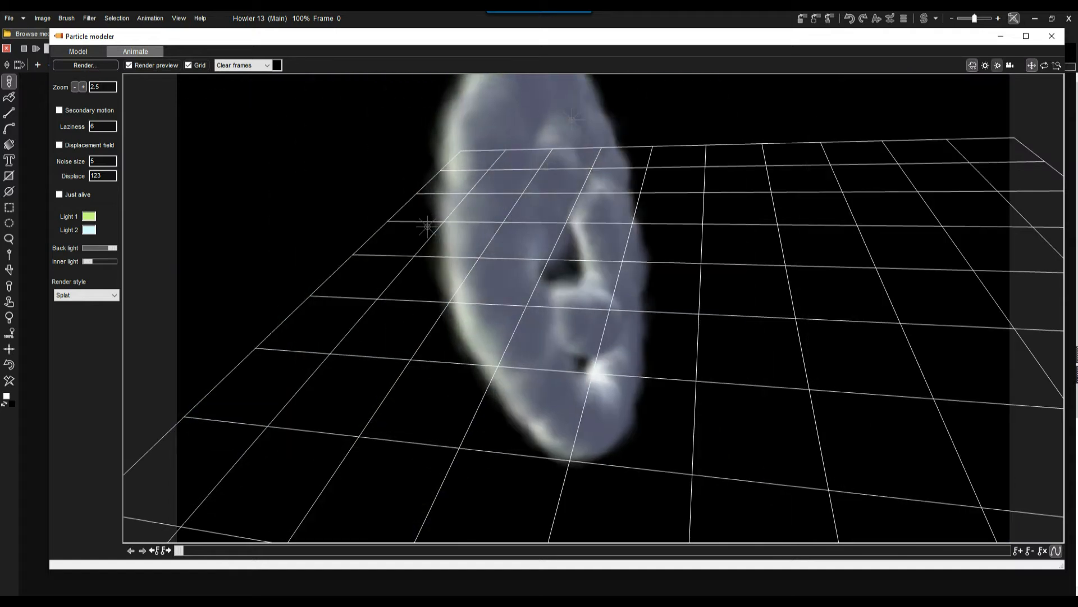
pyautogui.moveTo(629, 281); pyautogui.dragTo(525, 219)
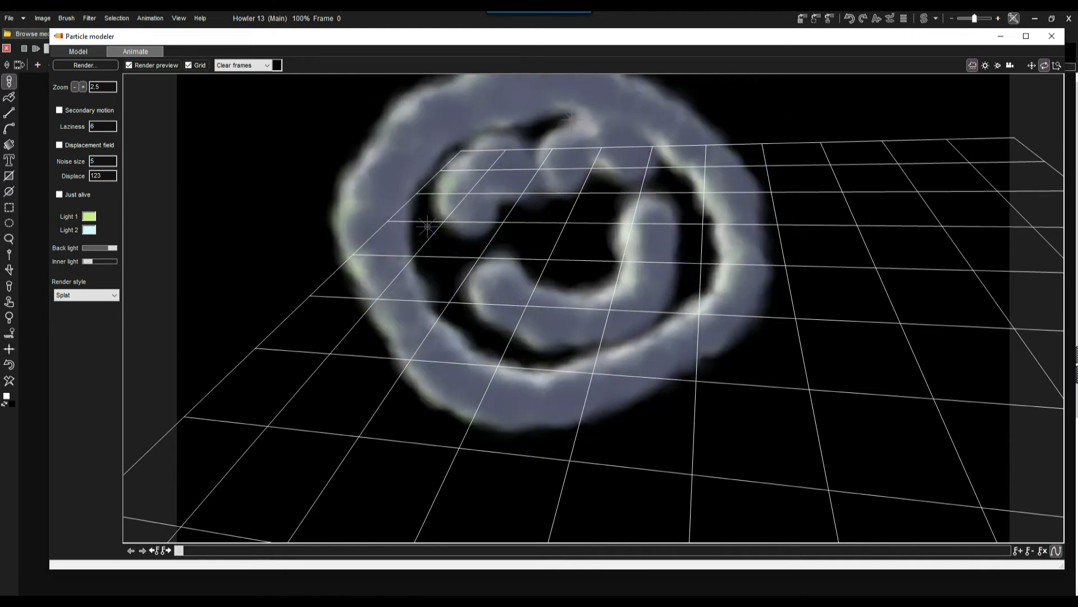
pyautogui.click(1031, 66)
pyautogui.moveTo(539, 365); pyautogui.dragTo(557, 401)
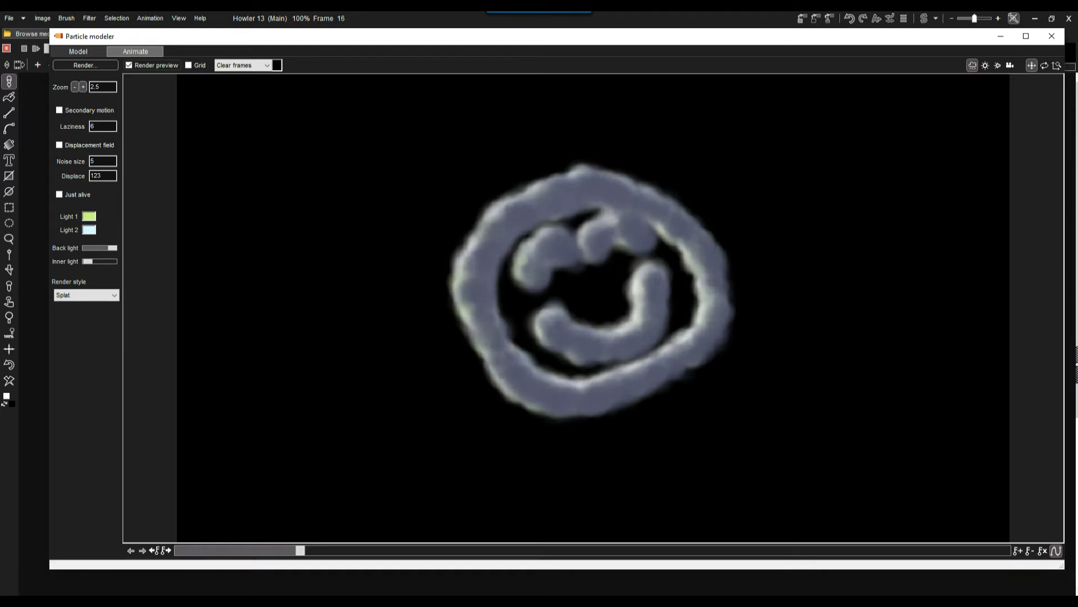
# At frame 39, move the smiley cloud much farther from the camera and tilt it back to a steep angle.
pyautogui.moveTo(301, 550); pyautogui.dragTo(475, 550)
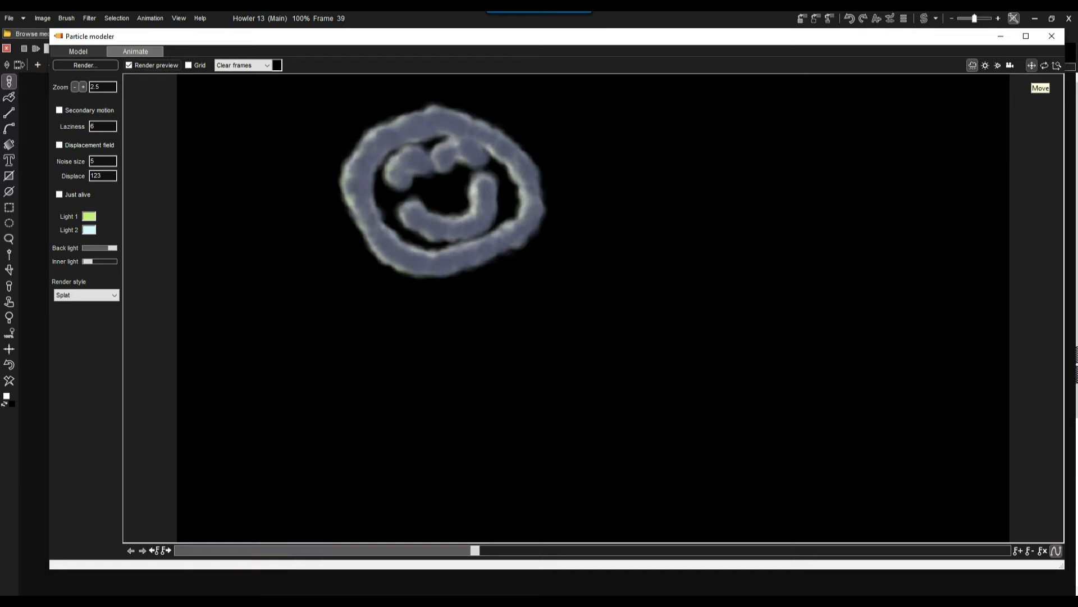
pyautogui.moveTo(442, 191); pyautogui.dragTo(401, 227)
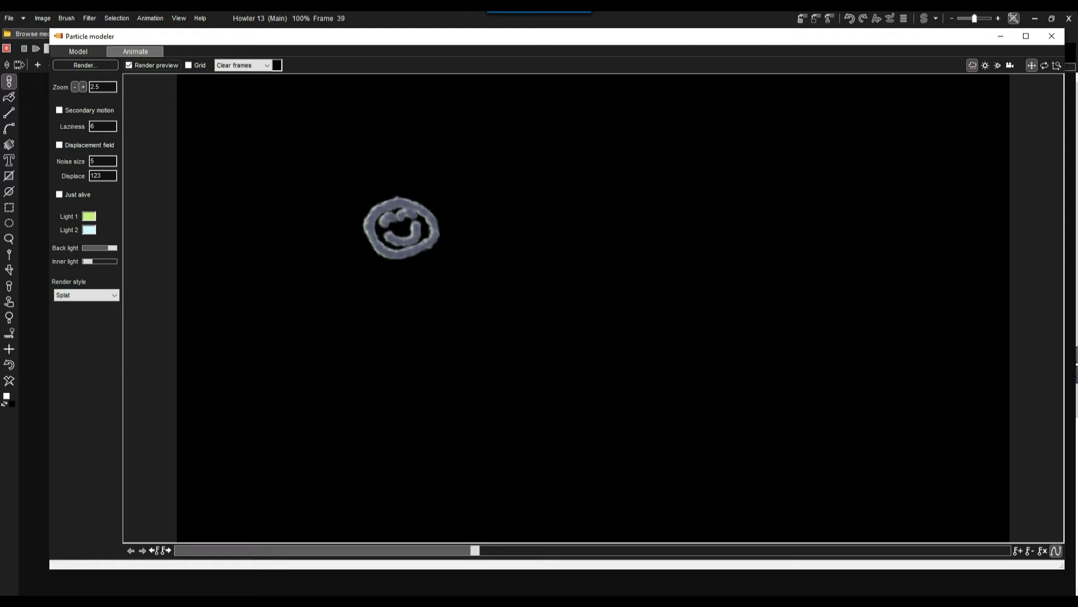
pyautogui.moveTo(402, 228); pyautogui.dragTo(414, 287)
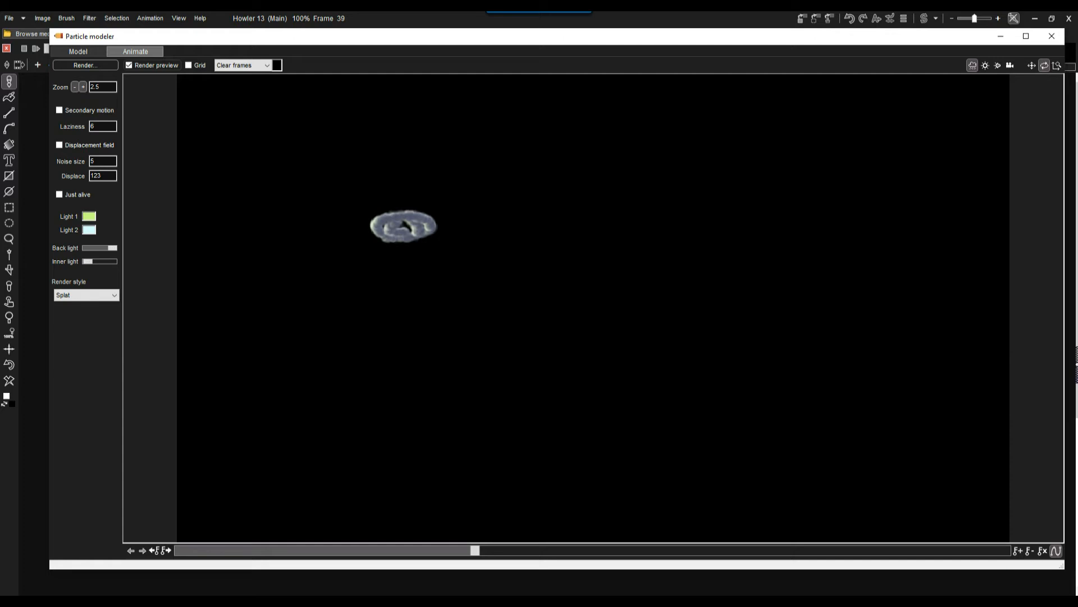
# At frame 87, rotate the smiley cloud from its edge-on pose so that its face points at the camera.
pyautogui.moveTo(475, 550); pyautogui.dragTo(665, 550)
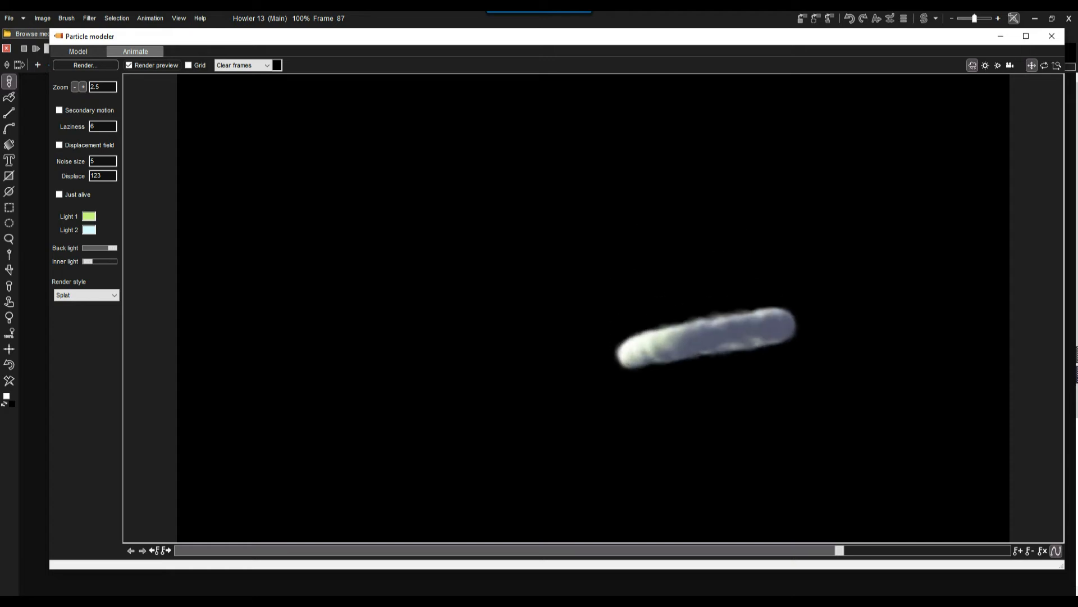
pyautogui.click(1044, 66)
pyautogui.moveTo(731, 303); pyautogui.dragTo(711, 343)
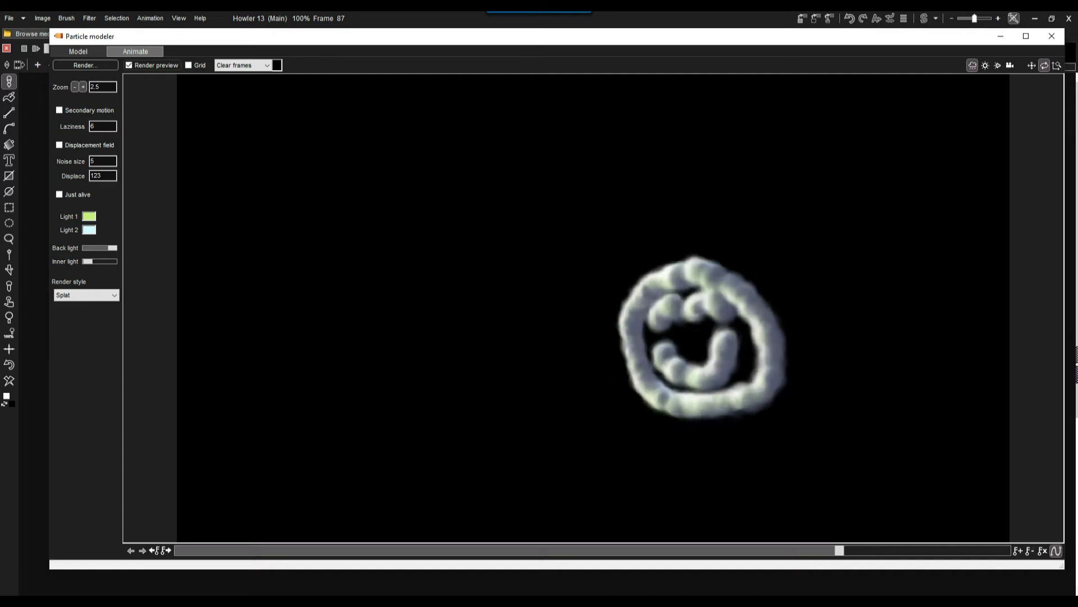
# At the last frame, 109, bring the smiley cloud much closer so it nearly fills the camera view.
pyautogui.click(1007, 550)
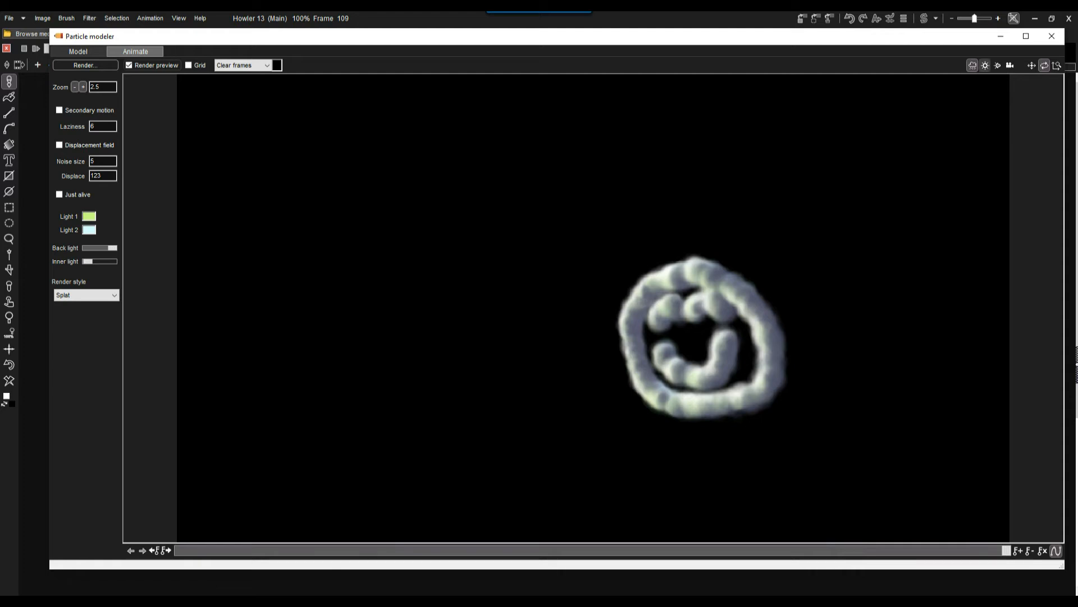
pyautogui.click(1031, 66)
pyautogui.moveTo(702, 339); pyautogui.dragTo(652, 293)
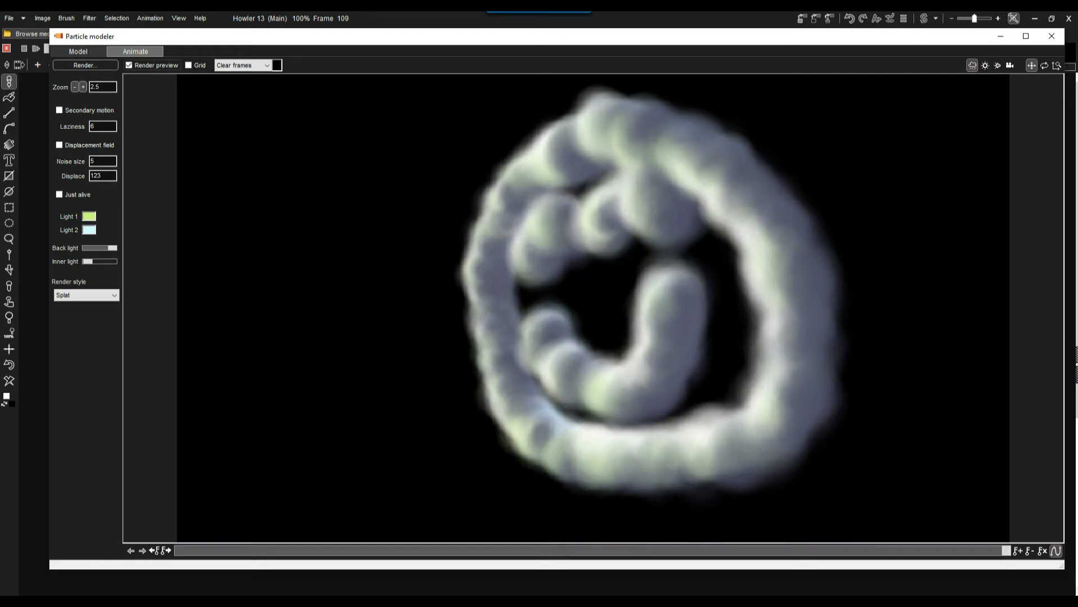
# Enable Secondary motion and scrub the animation from frame 0 to compare it with and without the effect.
pyautogui.moveTo(1007, 550); pyautogui.dragTo(179, 550)
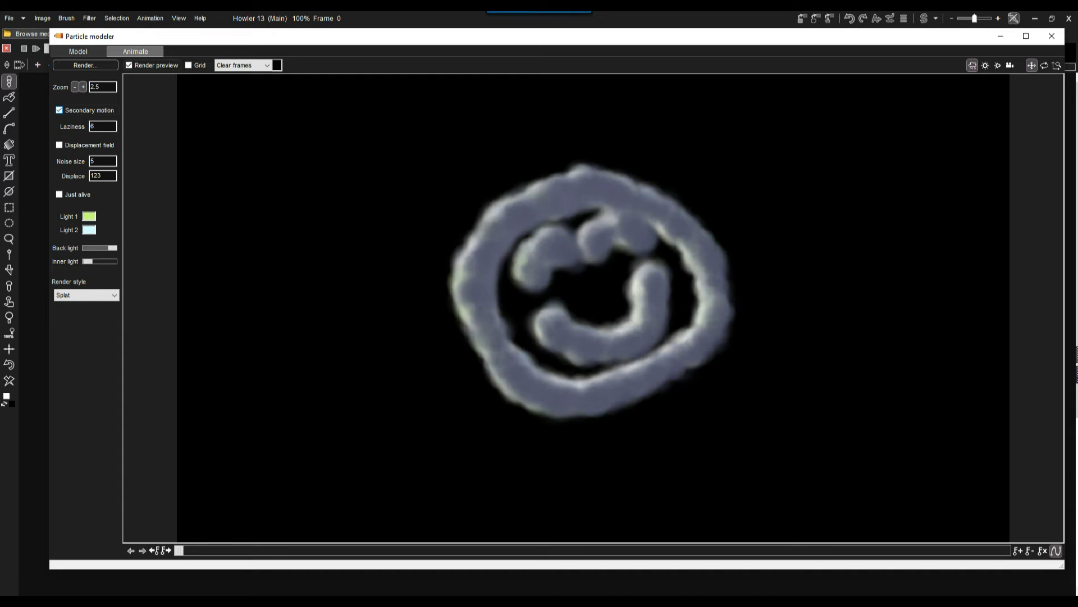
pyautogui.moveTo(179, 550)
pyautogui.mouseDown()
pyautogui.moveTo(559, 550)
pyautogui.moveTo(178, 550)
pyautogui.mouseUp()
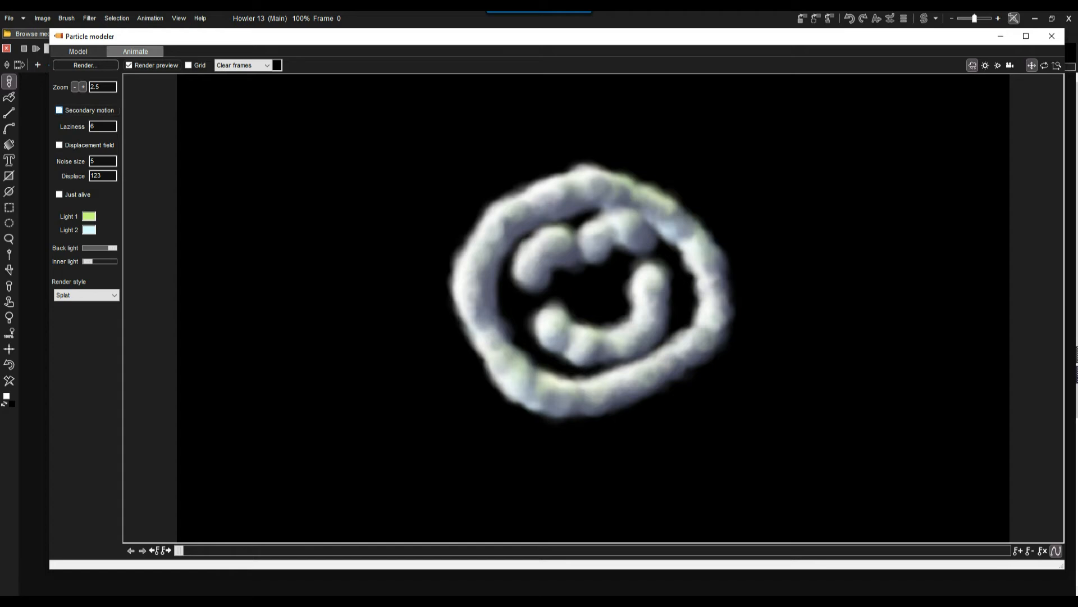
pyautogui.moveTo(179, 550)
pyautogui.mouseDown()
pyautogui.moveTo(255, 549)
pyautogui.moveTo(179, 550)
pyautogui.mouseUp()
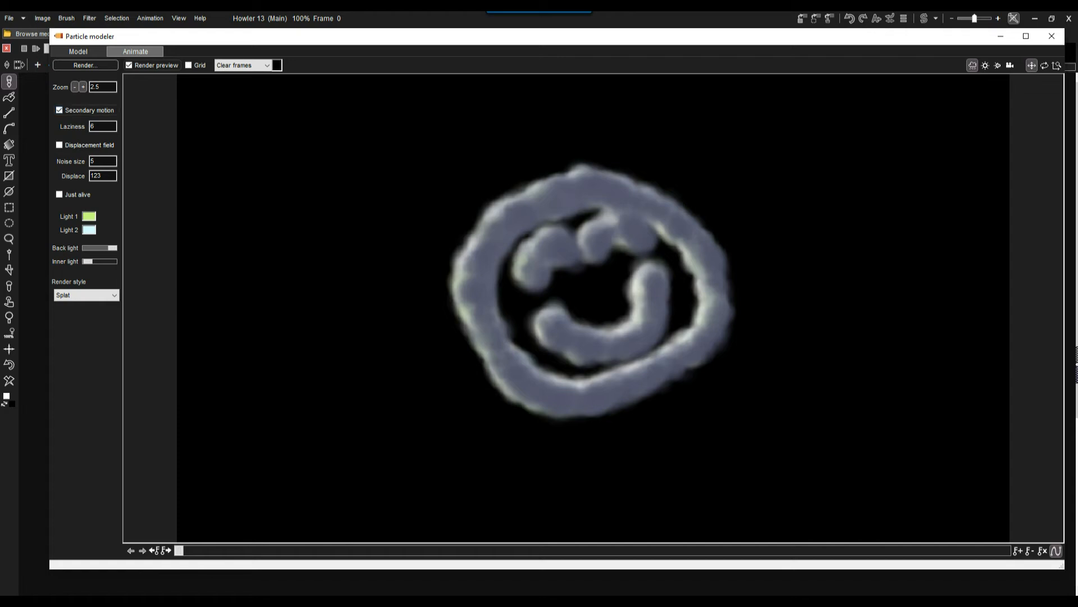
pyautogui.moveTo(178, 550); pyautogui.dragTo(217, 550)
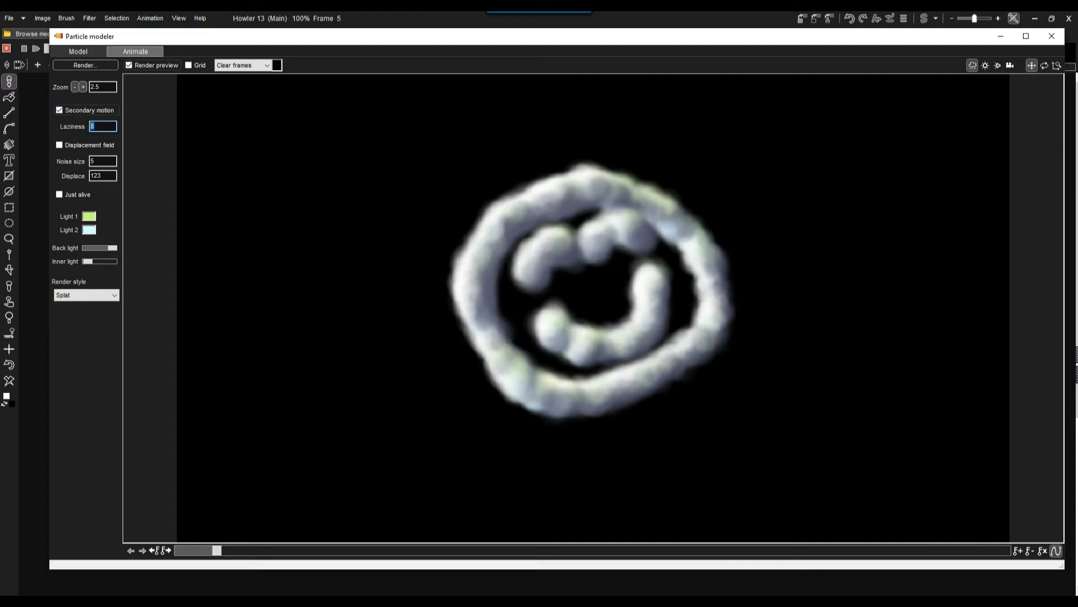
# Try Laziness values of 1, 55 and 22 for the Secondary motion and preview each along the animation.
pyautogui.write('1')
pyautogui.moveTo(216, 550); pyautogui.dragTo(293, 550)
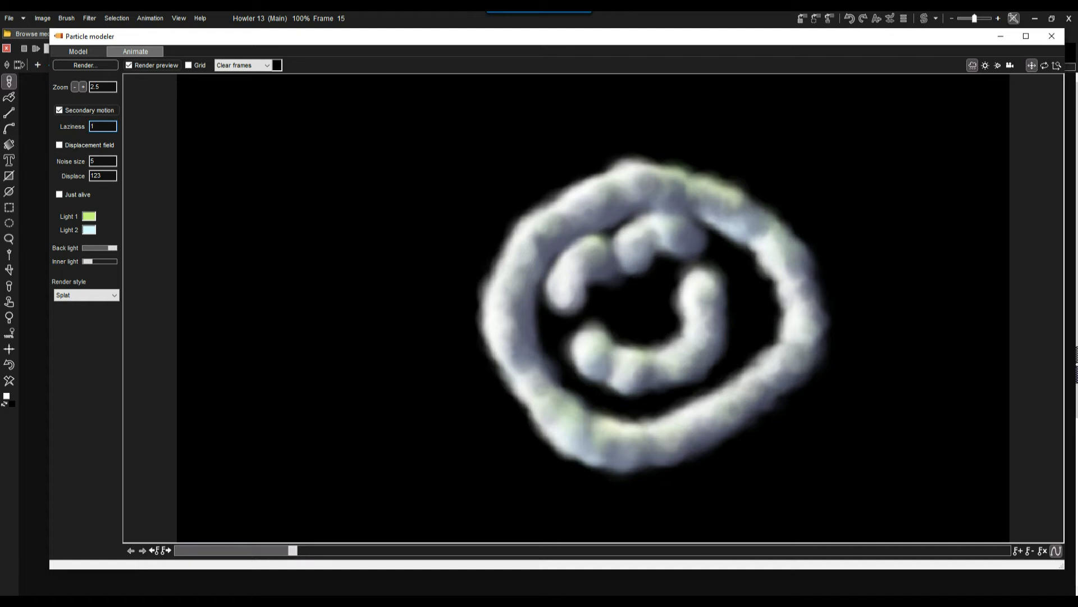
pyautogui.moveTo(293, 550)
pyautogui.mouseDown()
pyautogui.moveTo(459, 550)
pyautogui.moveTo(293, 550)
pyautogui.mouseUp()
pyautogui.doubleClick(98, 126)
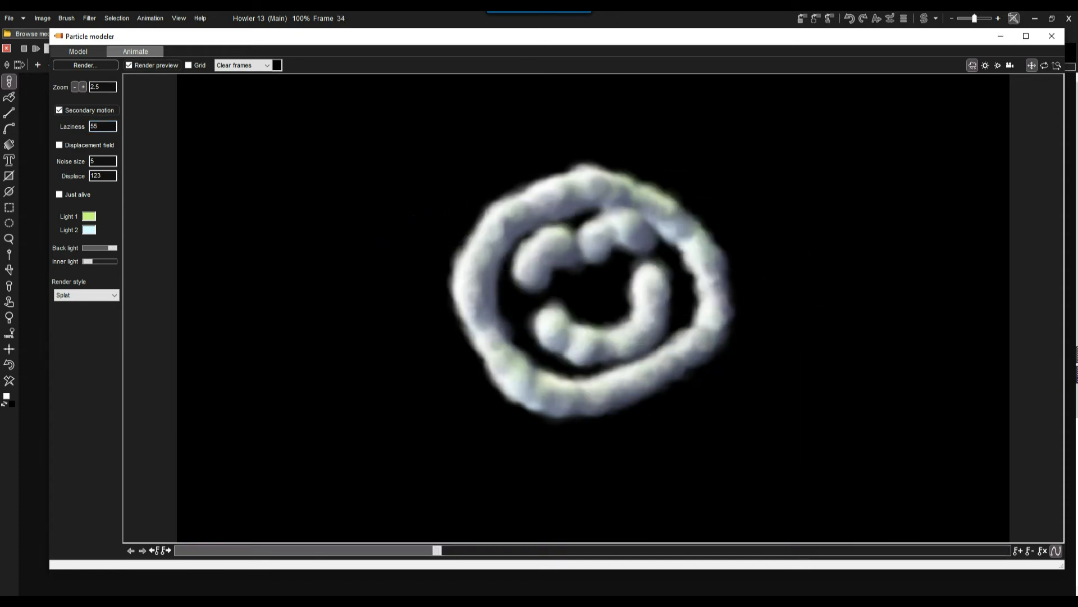
pyautogui.doubleClick(95, 126)
pyautogui.write('3')
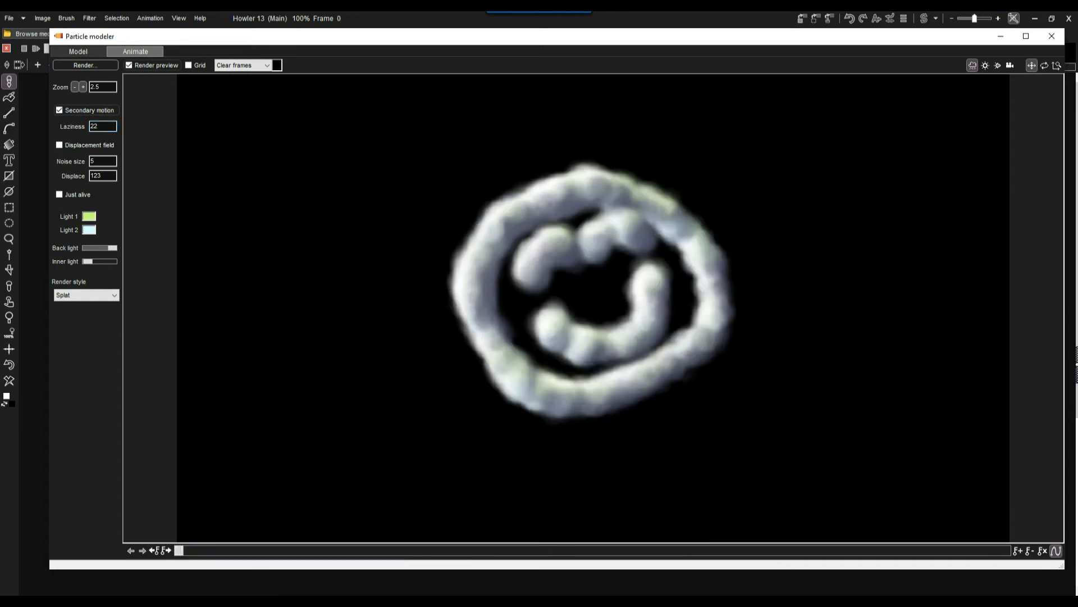
# Set Laziness to 4, then replace Secondary motion with the Displacement field at a Displace value of 33.
pyautogui.doubleClick(95, 127)
pyautogui.write('4')
pyautogui.moveTo(103, 175); pyautogui.dragTo(90, 176)
pyautogui.write('33')
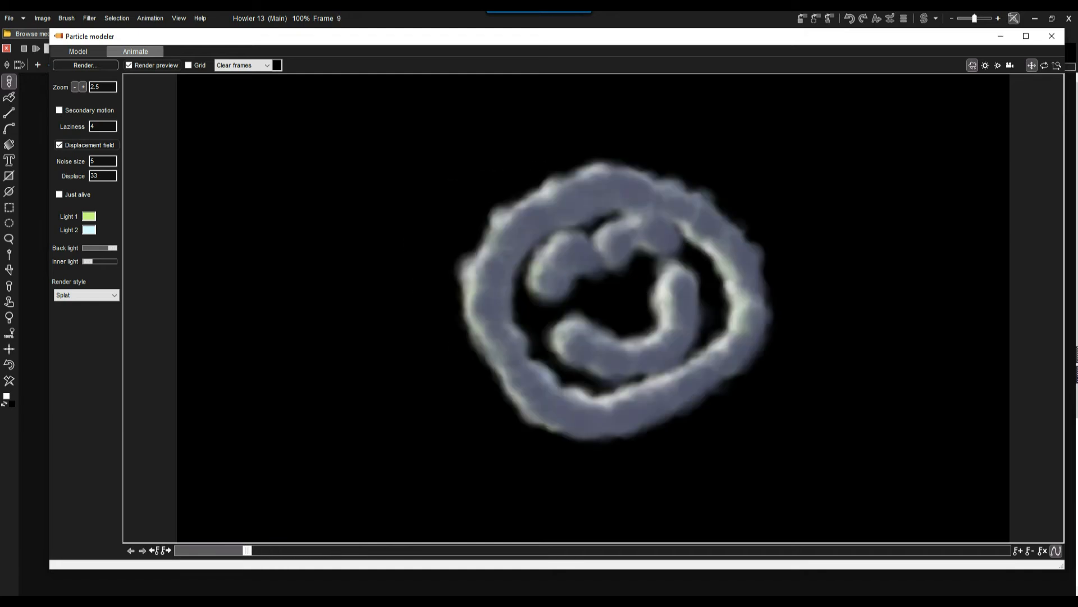
# Set the displacement field's Noise size to 22 and Displace to 44, and scrub the animation to preview it.
pyautogui.doubleClick(98, 161)
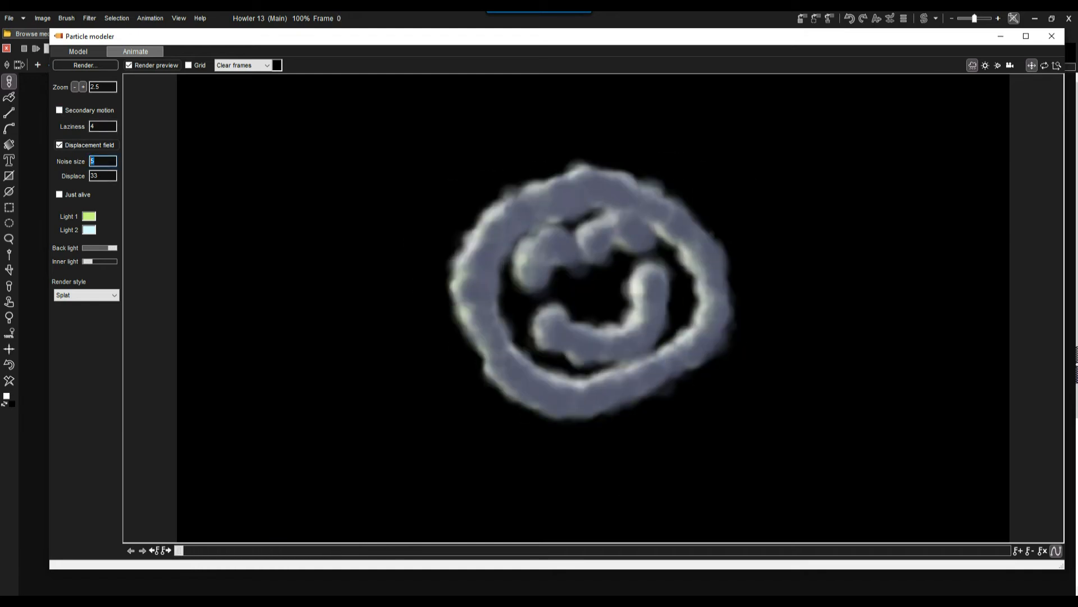
pyautogui.press('Tab')
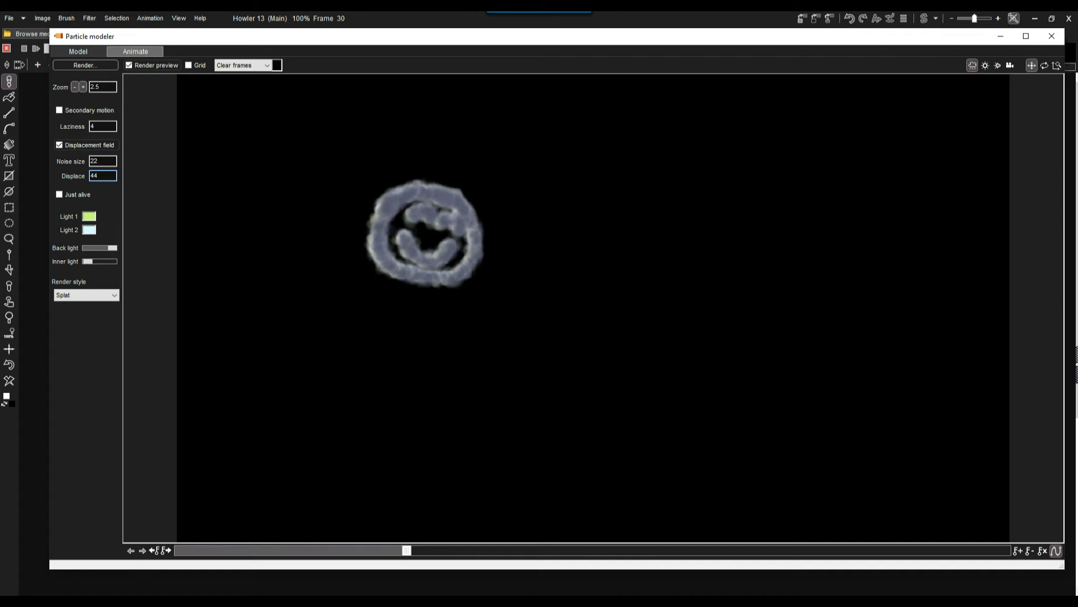
pyautogui.moveTo(589, 551); pyautogui.dragTo(224, 551)
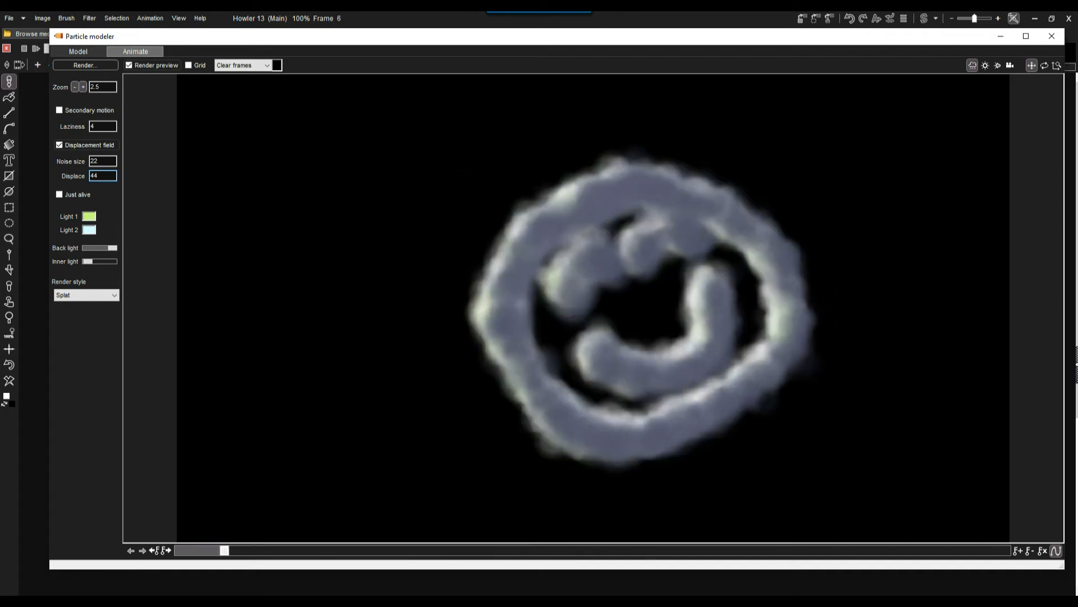
# Enable Just alive and Secondary motion alongside the displacement, preview the animation and return to frame 0.
pyautogui.click(59, 194)
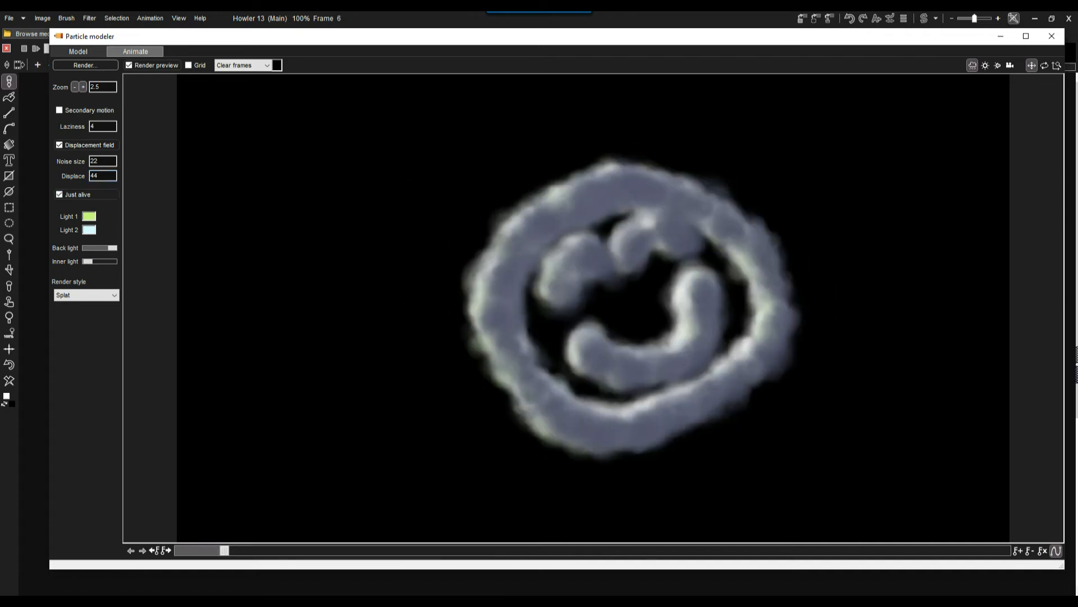
pyautogui.moveTo(224, 550); pyautogui.dragTo(338, 550)
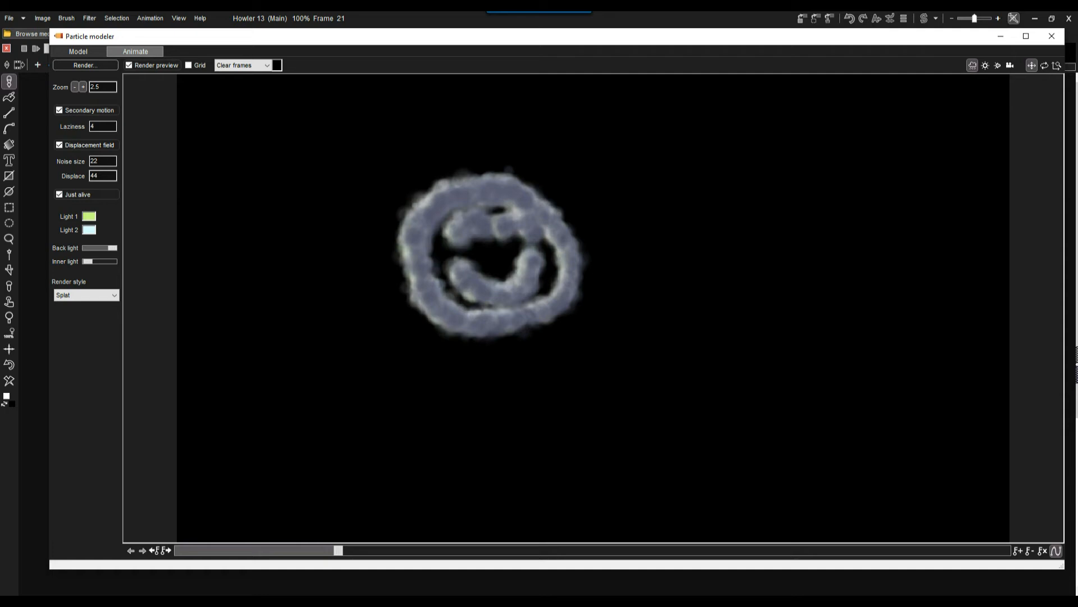
pyautogui.moveTo(338, 550); pyautogui.dragTo(179, 550)
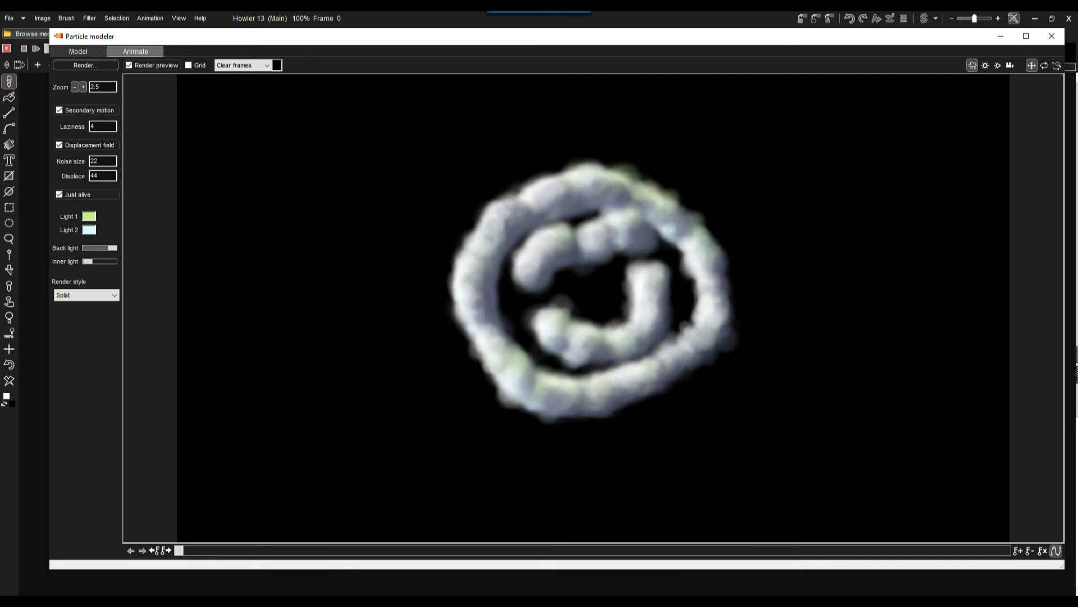
# Change Light 1's color to orange #E48869 and make the first sunlight the object to move.
pyautogui.click(89, 216)
pyautogui.click(595, 250)
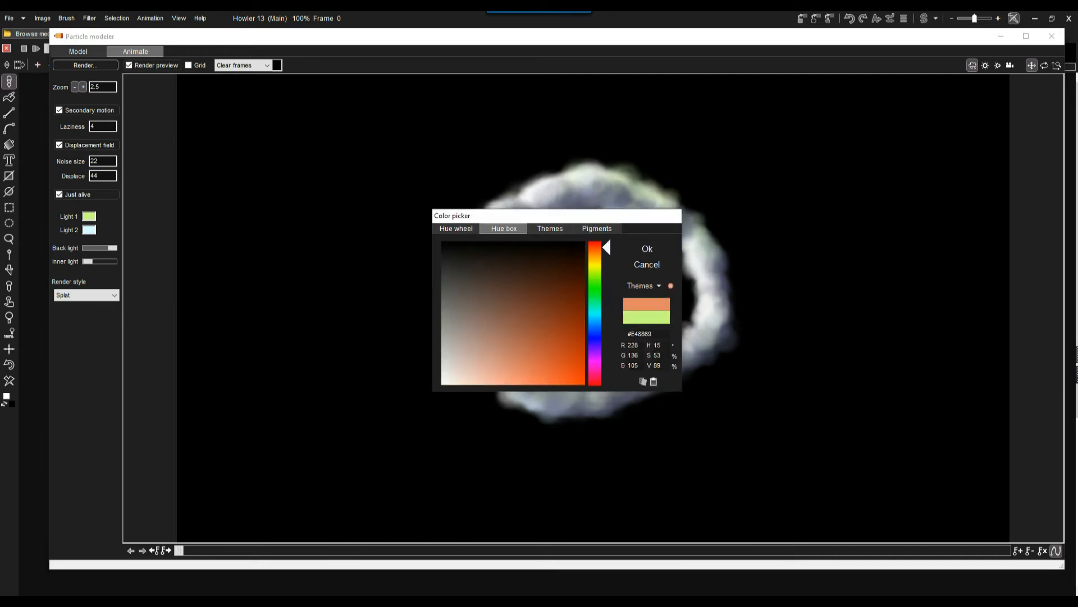
pyautogui.click(647, 248)
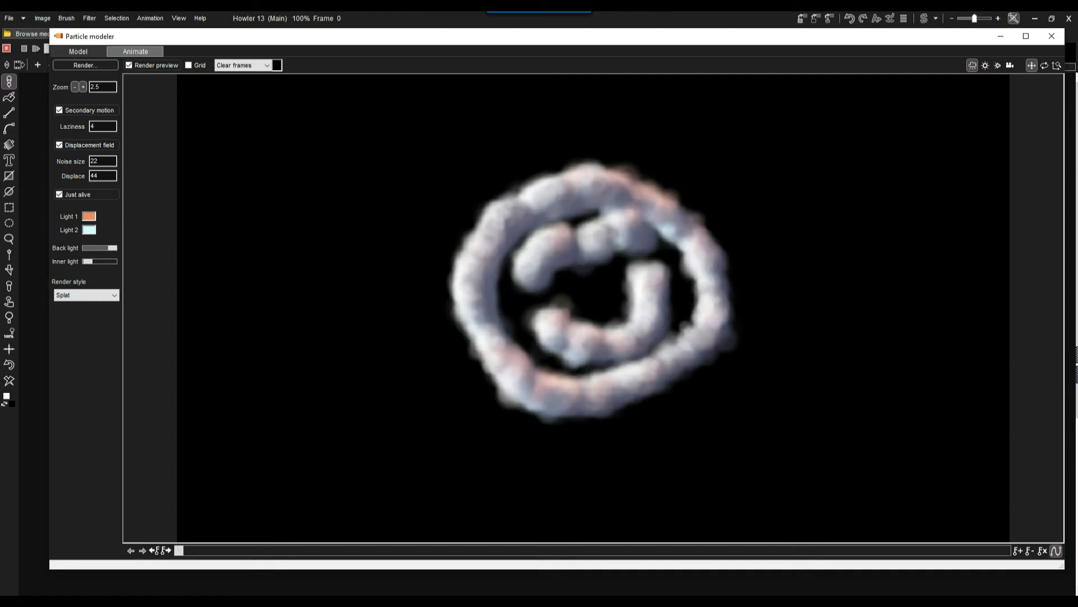
pyautogui.click(986, 65)
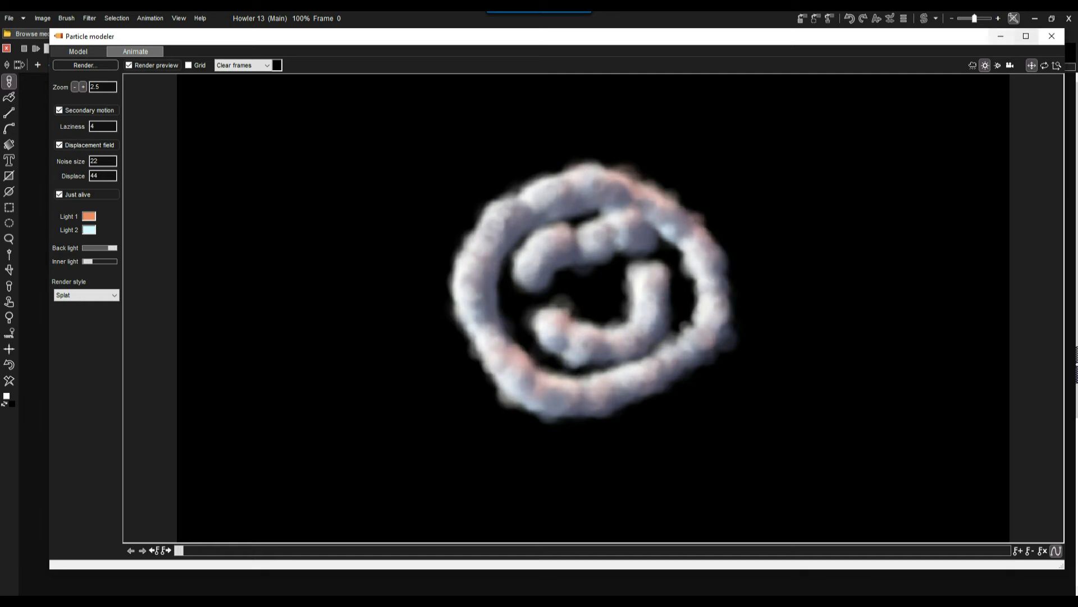
pyautogui.click(1045, 65)
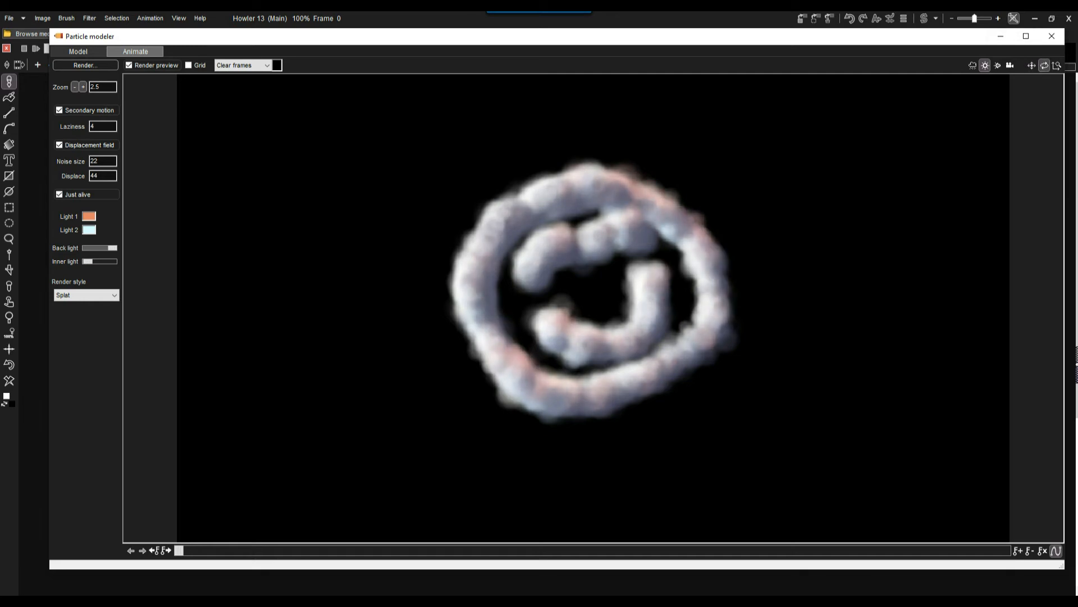
pyautogui.click(1031, 65)
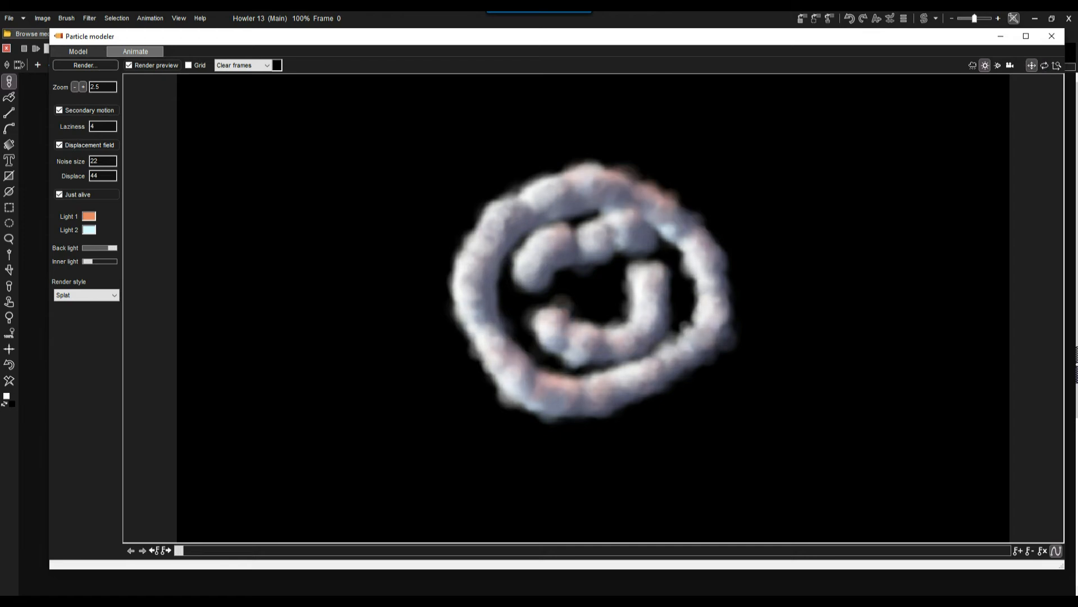
# Change Light 2's color to pale yellow #FAFF82.
pyautogui.click(88, 230)
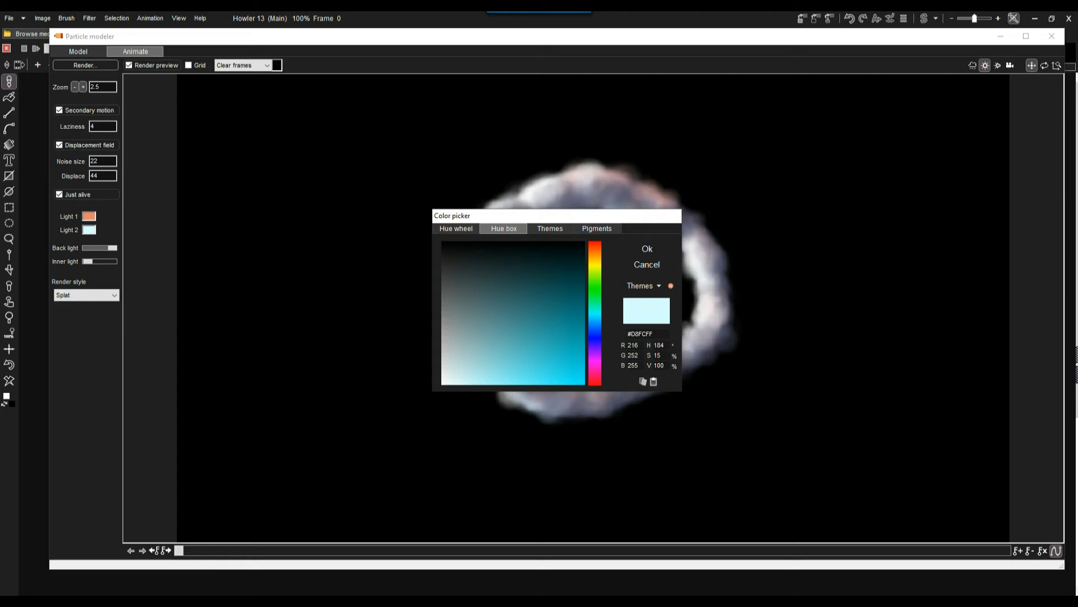
pyautogui.click(595, 256)
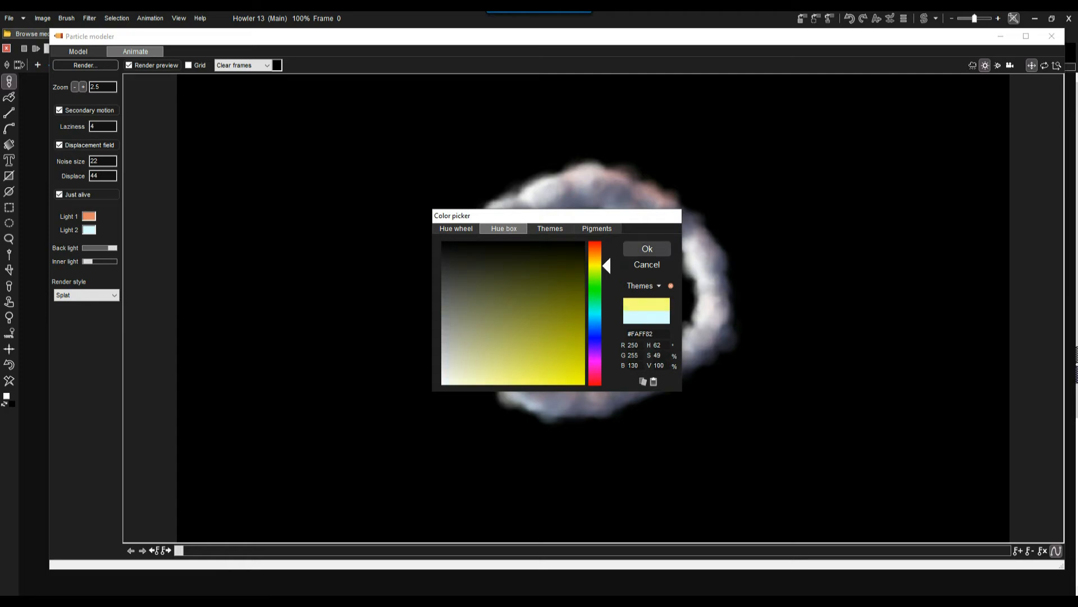
pyautogui.click(647, 249)
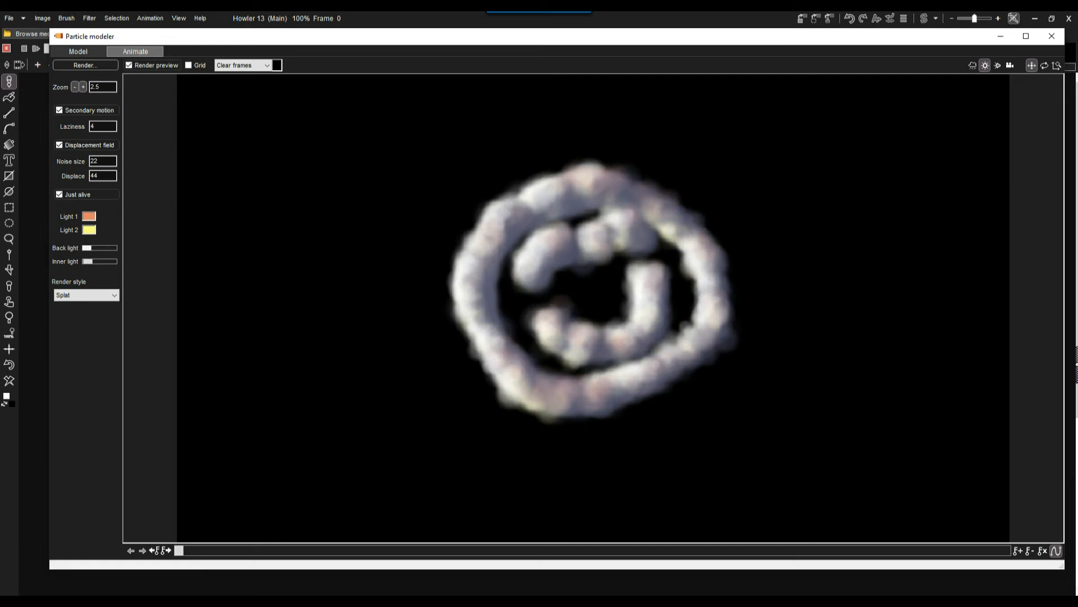
# Reduce the Back light to about two thirds of its range and set the Inner light to a low level.
pyautogui.moveTo(112, 248)
pyautogui.mouseDown()
pyautogui.moveTo(95, 261)
pyautogui.moveTo(104, 261)
pyautogui.mouseUp()
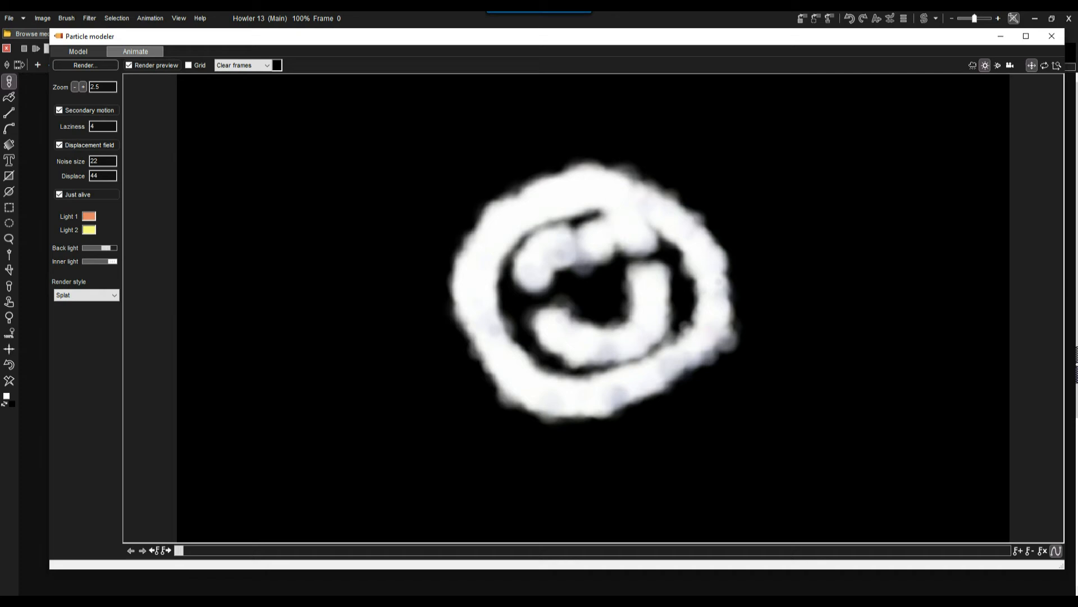
pyautogui.moveTo(105, 261); pyautogui.dragTo(88, 262)
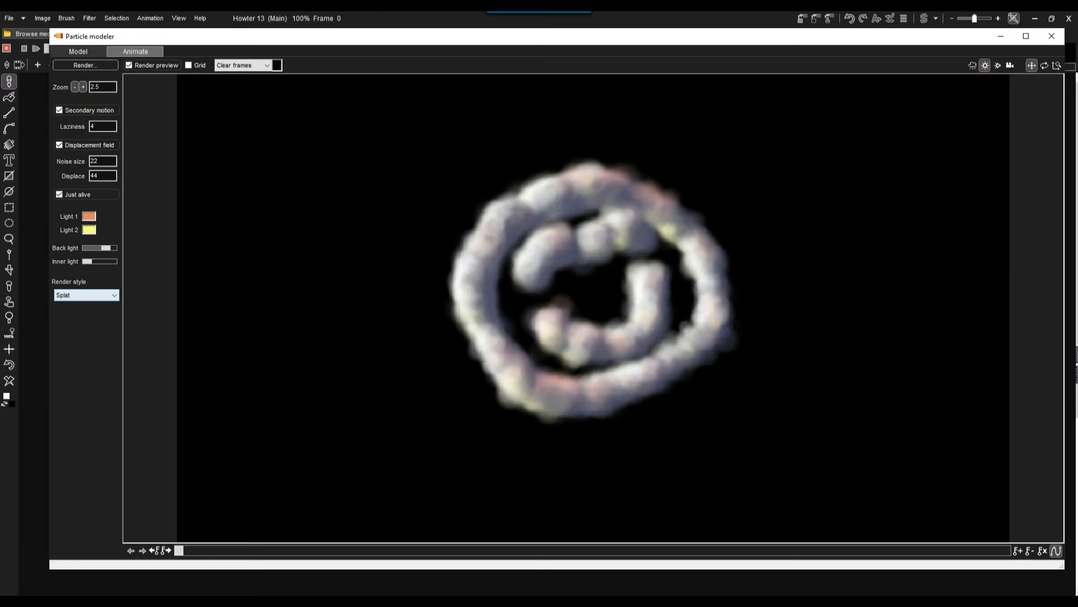
# Try the Custom/anim brush and Static anim brush render styles on the smiley, and return to Splat.
pyautogui.click(86, 295)
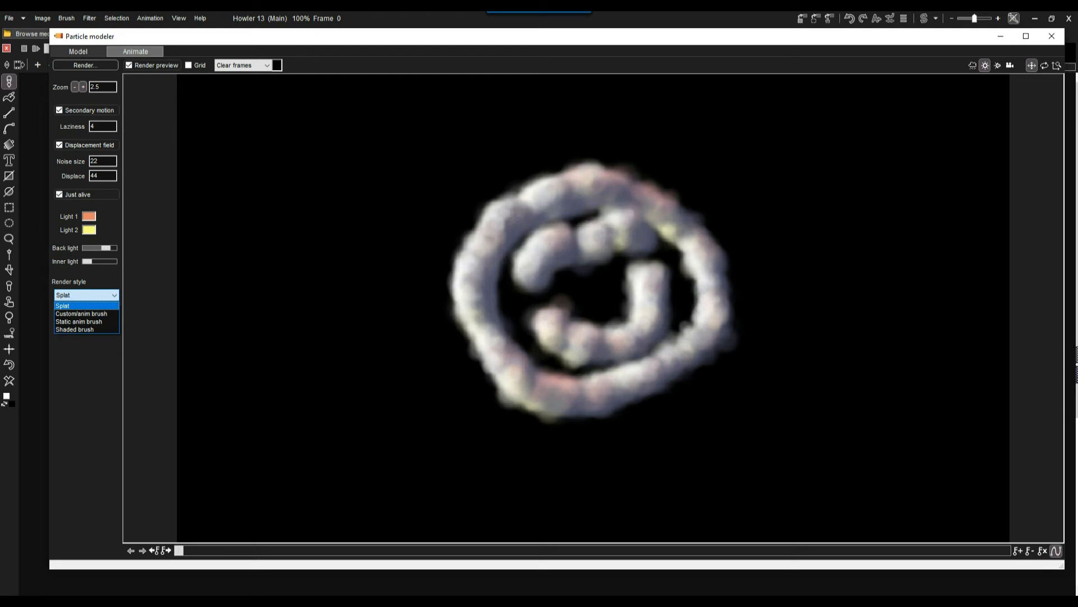
pyautogui.press('Down')
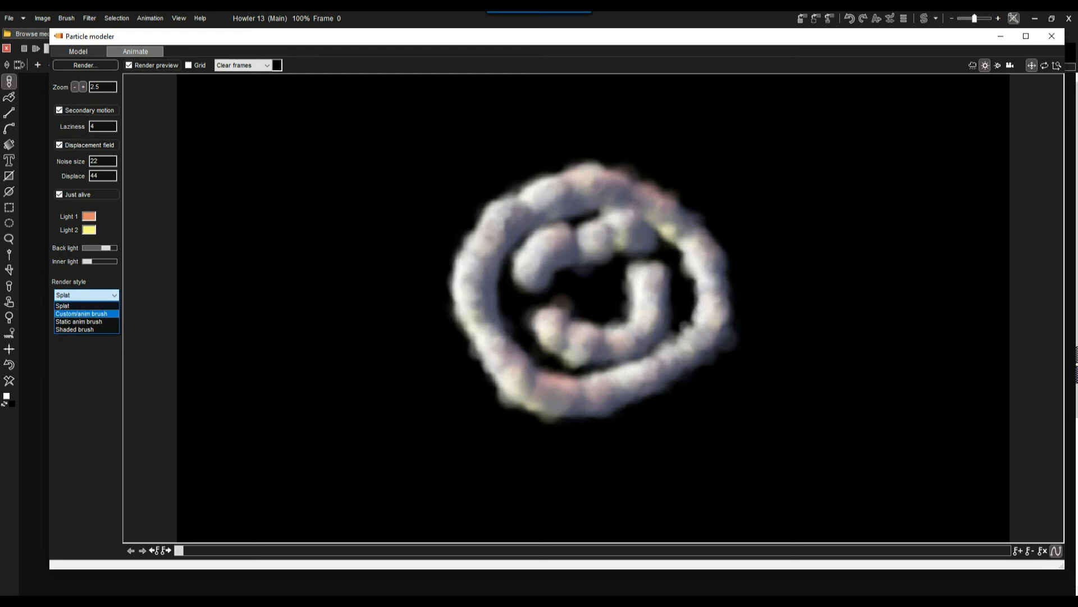
pyautogui.press('Return')
pyautogui.click(86, 295)
pyautogui.click(82, 322)
pyautogui.click(86, 295)
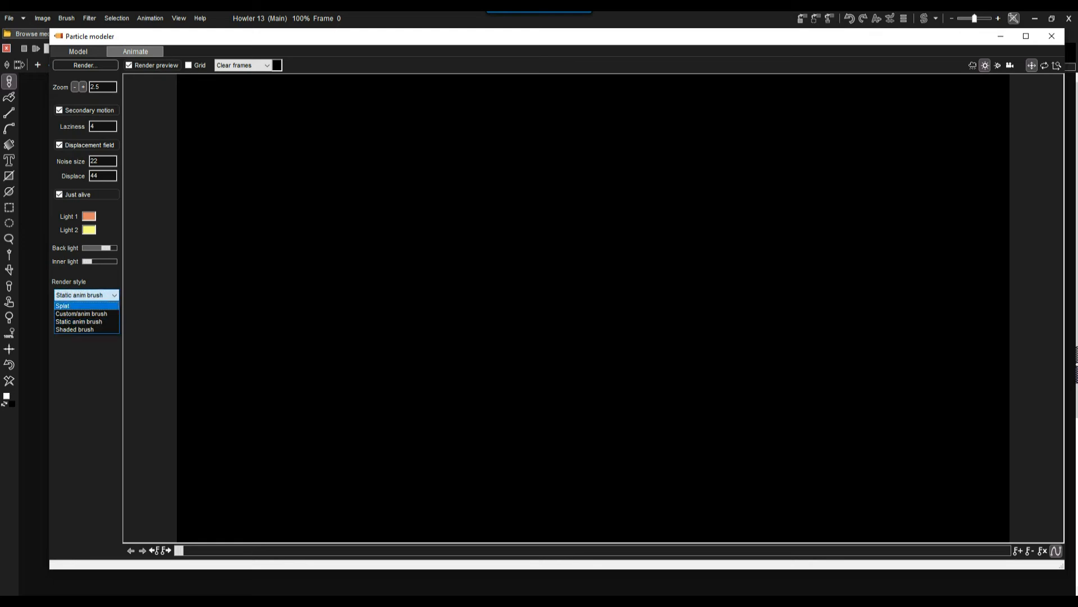
pyautogui.click(82, 306)
# Move the Particle modeler window aside to uncover the main window's brush settings and timeline.
pyautogui.moveTo(314, 36); pyautogui.dragTo(583, 115)
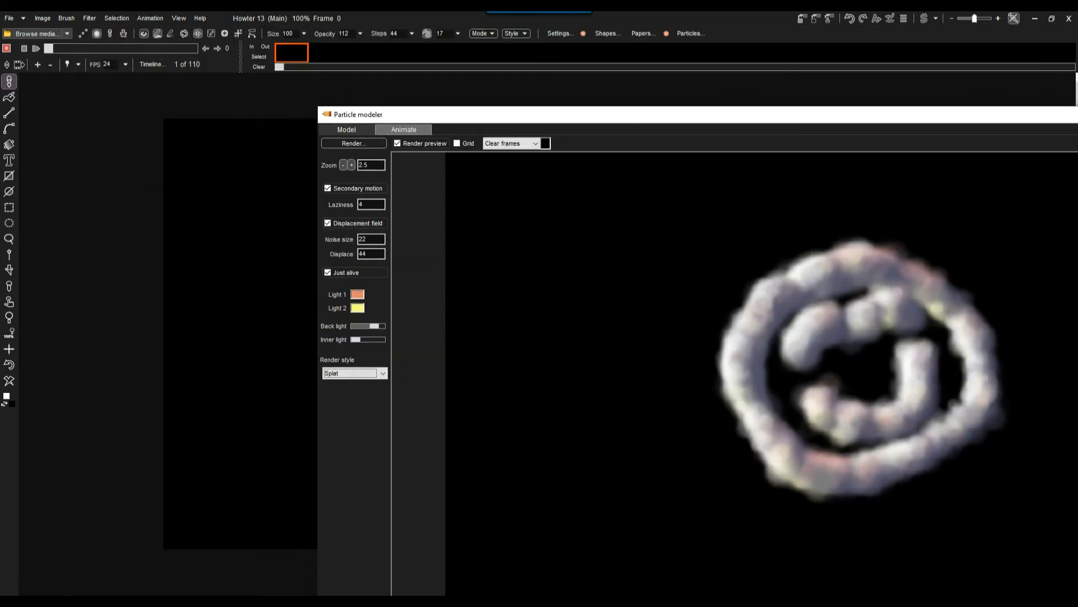
# Close the Particle modeler and choose the Boingly brush from the Favorites media.
pyautogui.moveTo(583, 114); pyautogui.dragTo(236, 73)
pyautogui.click(973, 73)
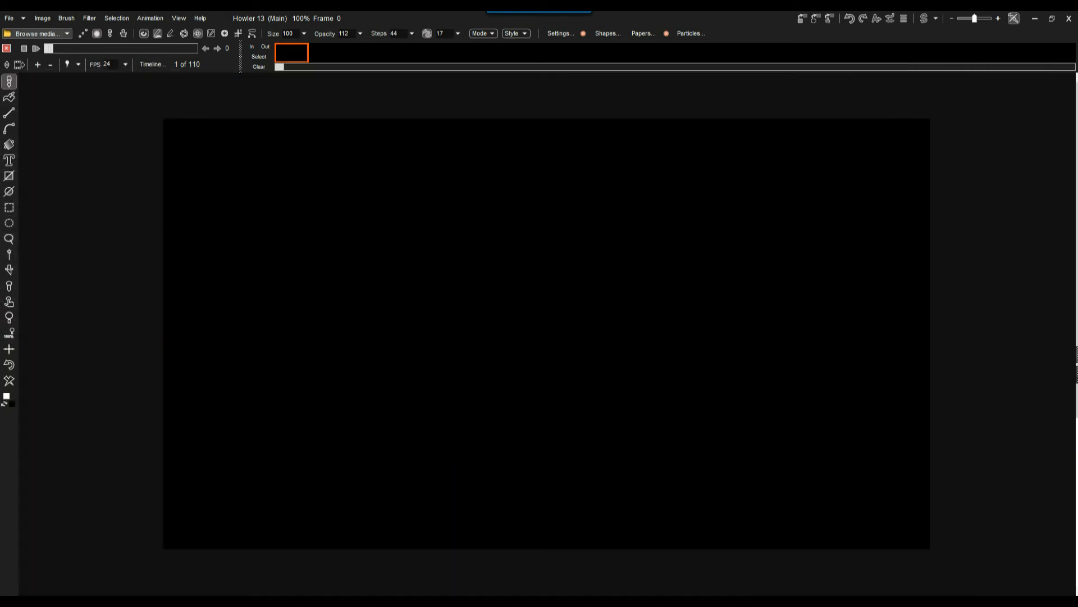
pyautogui.click(37, 34)
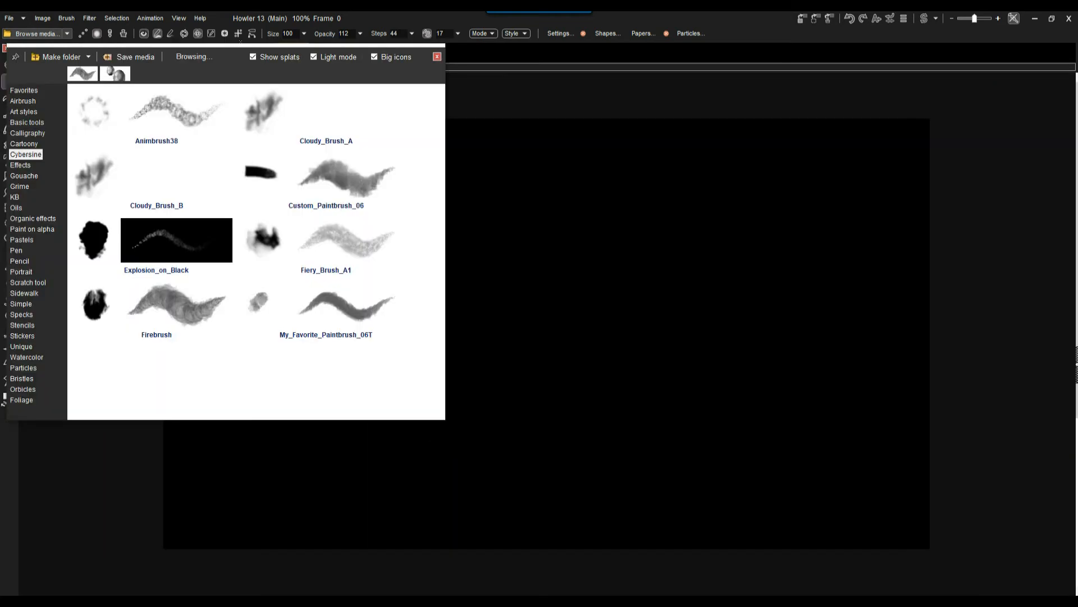
pyautogui.click(24, 90)
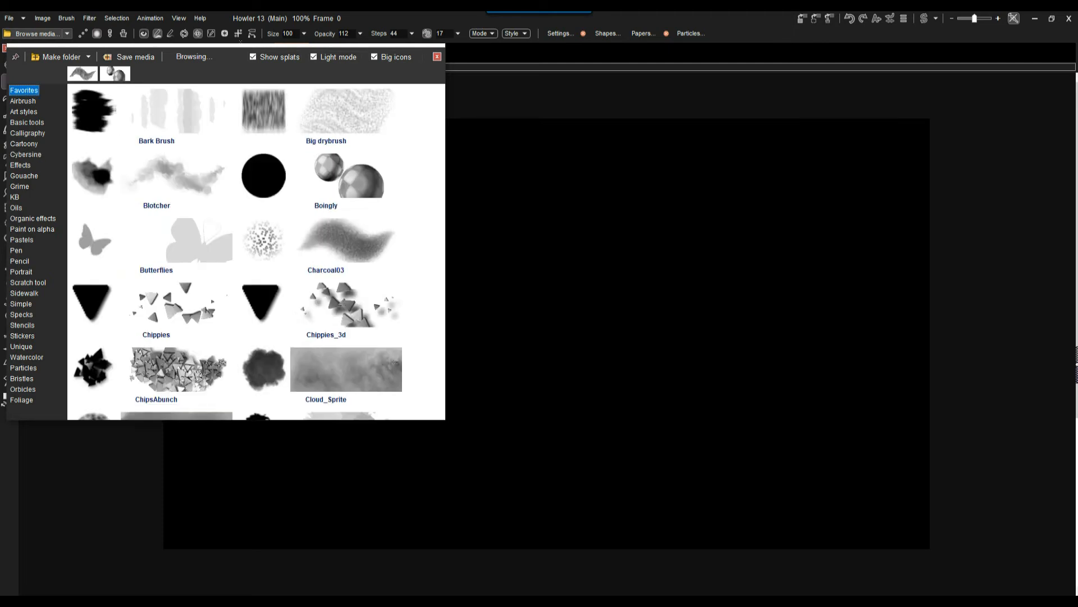
pyautogui.click(353, 169)
# Paint a test stroke of checkered balls across the upper canvas and clear it.
pyautogui.moveTo(366, 223)
pyautogui.mouseDown()
pyautogui.moveTo(327, 295)
pyautogui.moveTo(592, 310)
pyautogui.moveTo(452, 238)
pyautogui.mouseUp()
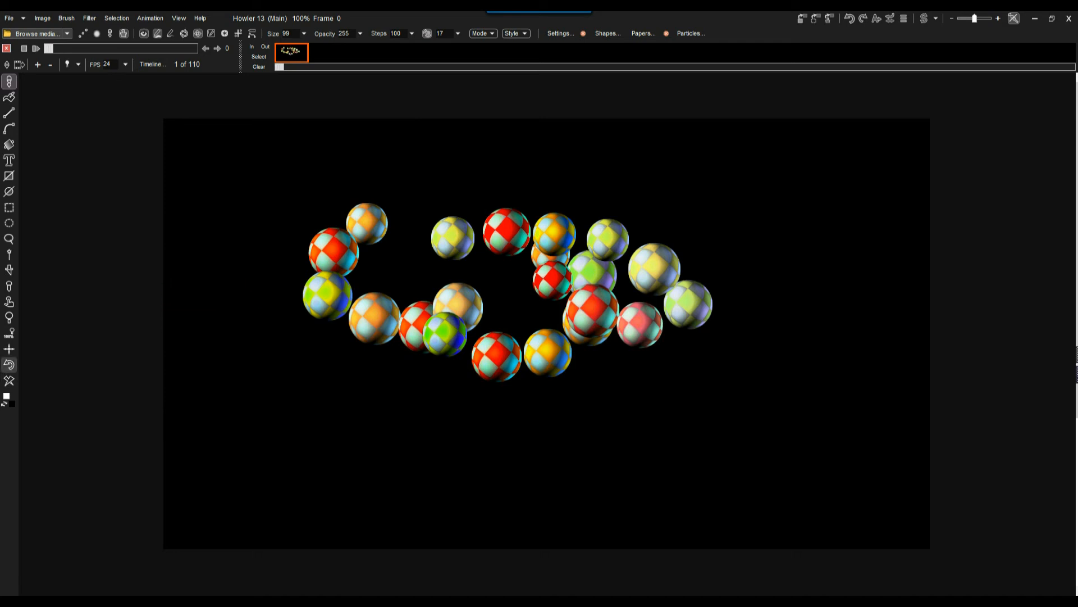
pyautogui.click(9, 381)
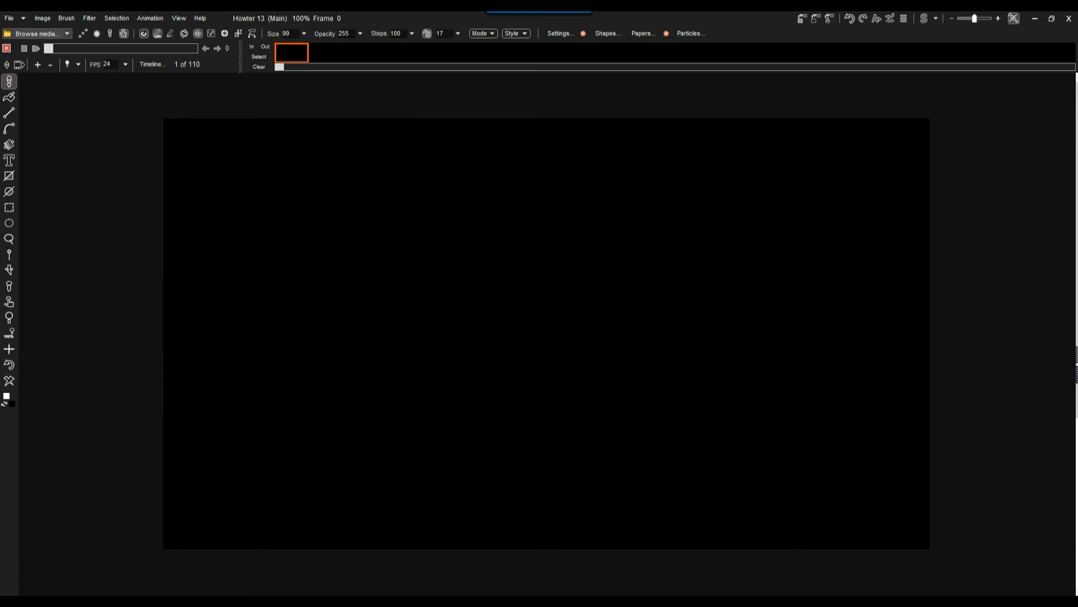
# Reopen the Particle modeler, set the render style to Custom/anim brush and select the particle cloud for editing.
pyautogui.click(90, 18)
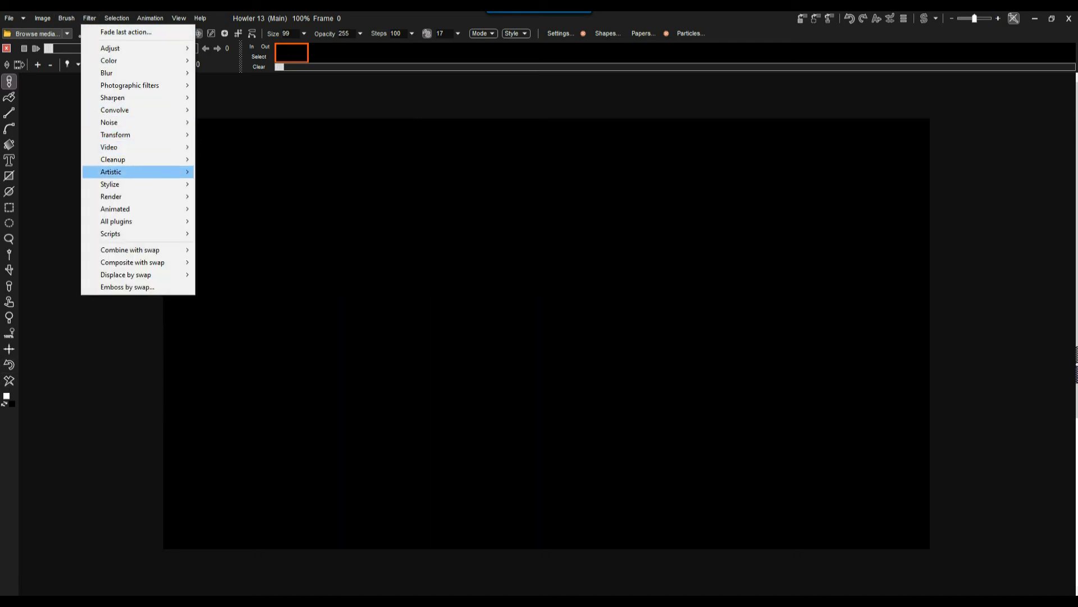
pyautogui.moveTo(123, 135)
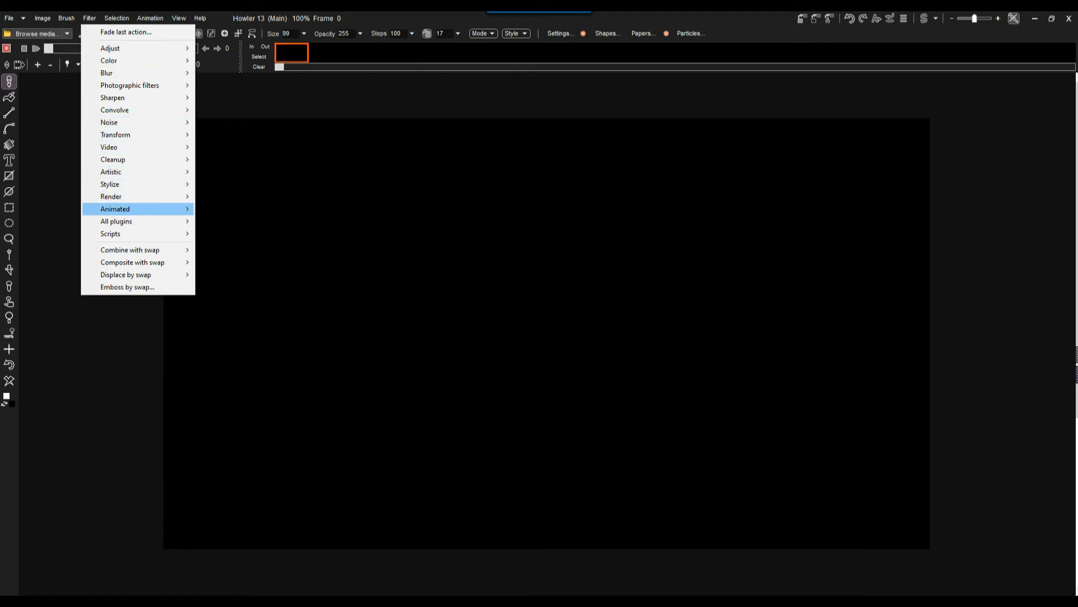
pyautogui.moveTo(123, 209)
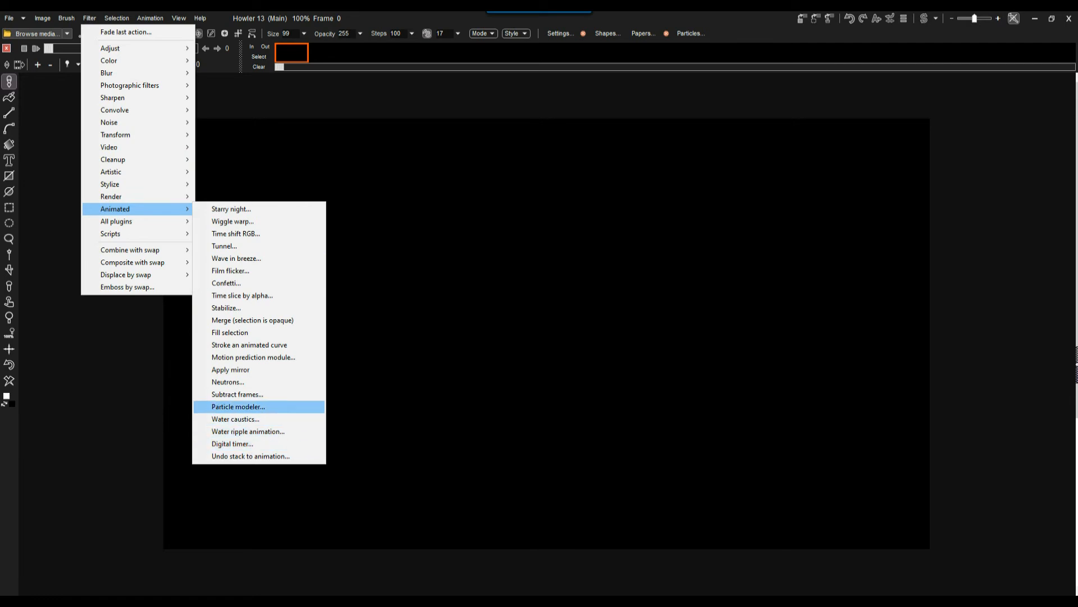
pyautogui.click(238, 406)
pyautogui.click(68, 298)
pyautogui.click(68, 317)
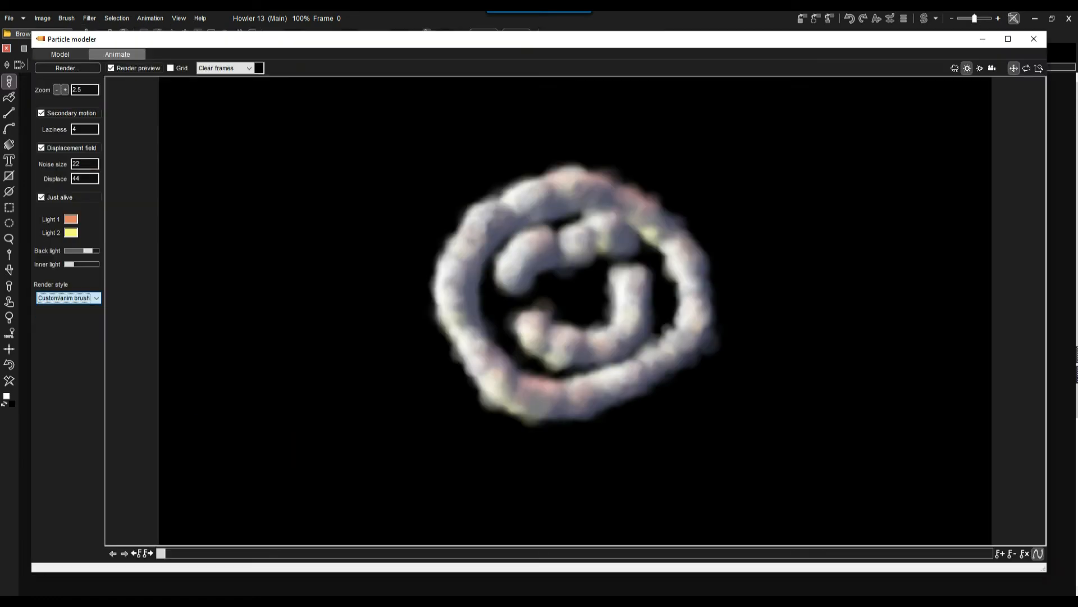
pyautogui.click(955, 68)
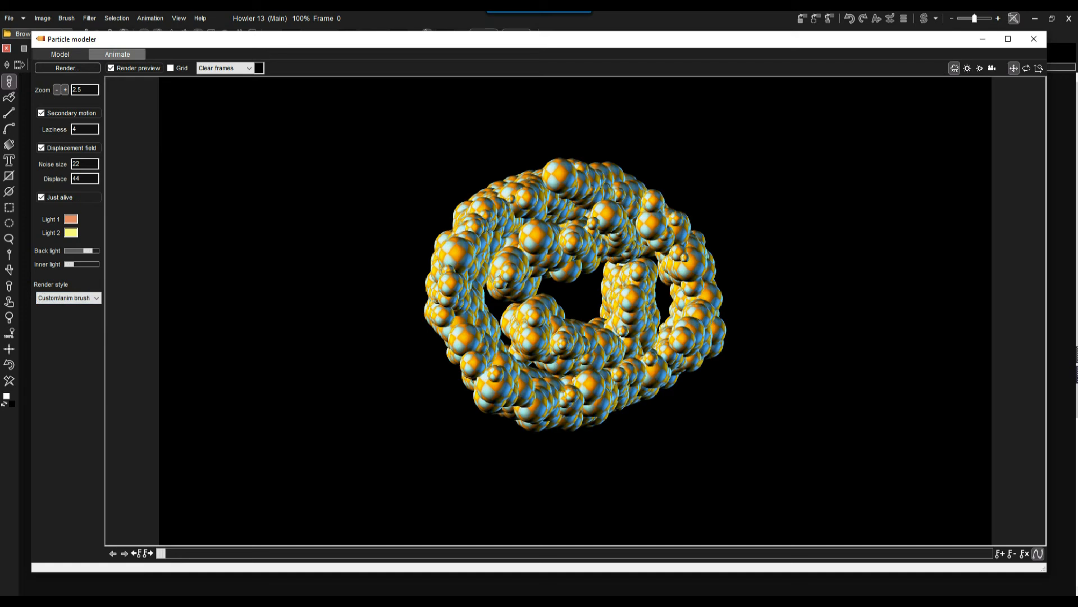
# Preview frame 17, compare the Static anim brush render style up to frame 19, and return to Custom/anim brush.
pyautogui.moveTo(162, 553); pyautogui.dragTo(290, 553)
pyautogui.click(68, 298)
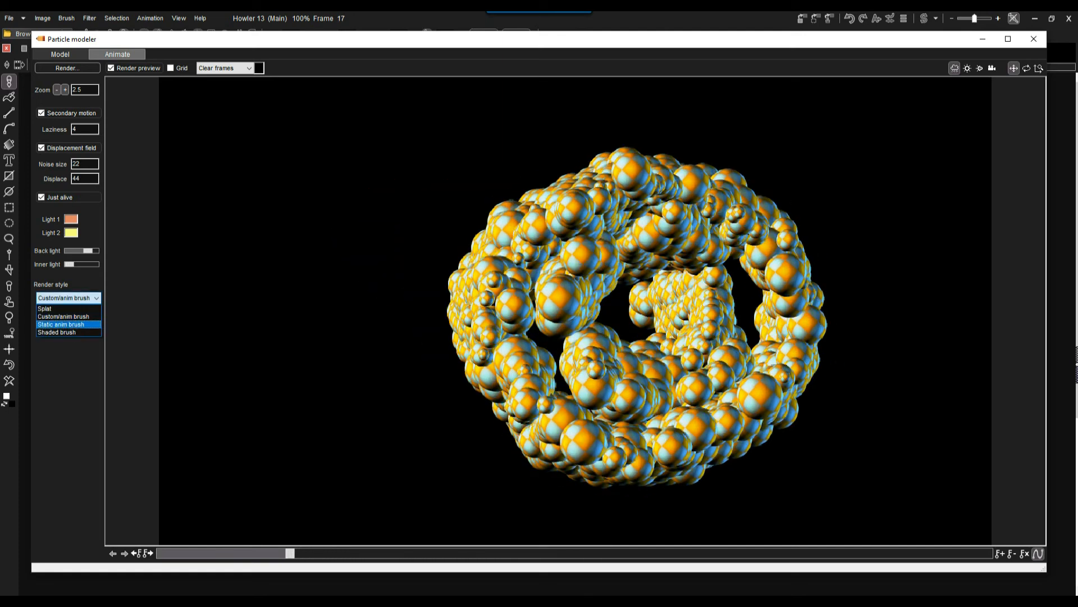
pyautogui.click(61, 324)
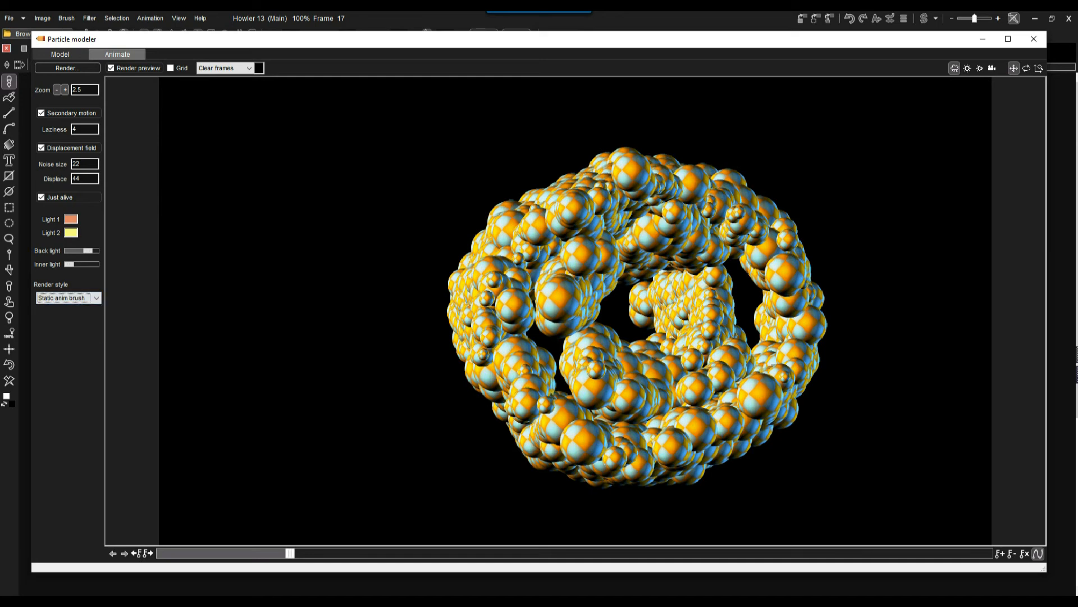
pyautogui.moveTo(290, 553)
pyautogui.mouseDown()
pyautogui.moveTo(236, 553)
pyautogui.moveTo(458, 553)
pyautogui.moveTo(305, 553)
pyautogui.mouseUp()
pyautogui.click(68, 297)
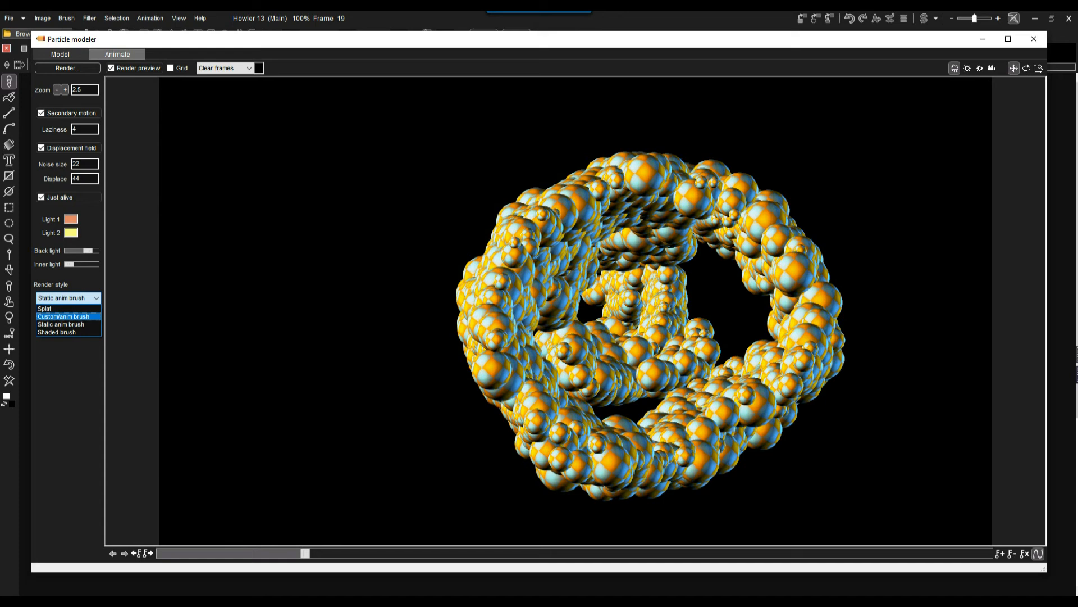
pyautogui.click(63, 317)
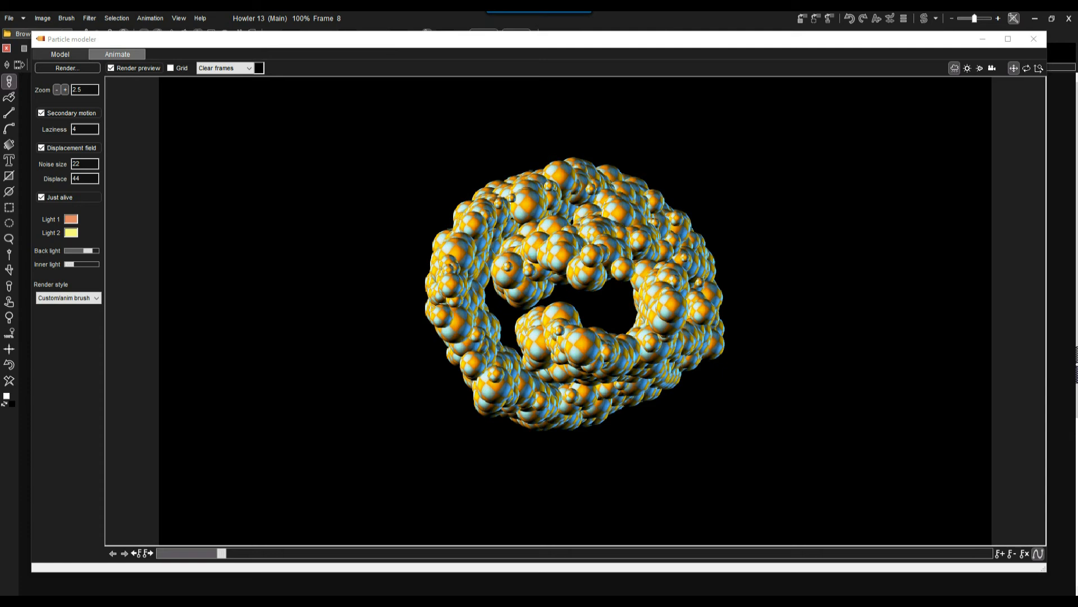
# Raise the Inner light slightly, try the Shaded brush render style, and set the style to Splat.
pyautogui.moveTo(69, 264); pyautogui.dragTo(75, 264)
pyautogui.click(68, 298)
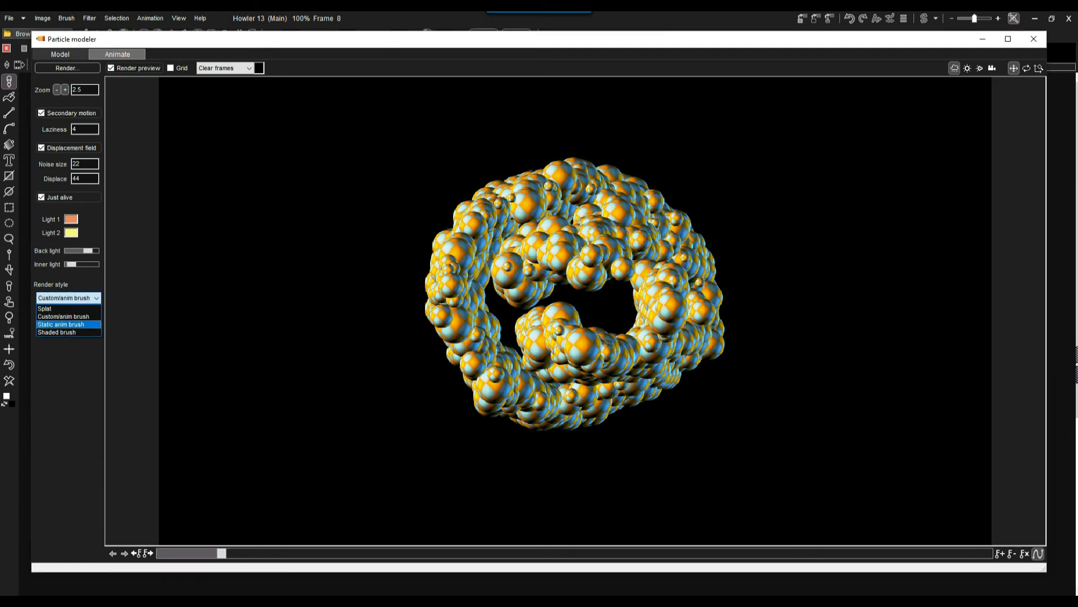
pyautogui.press('Return')
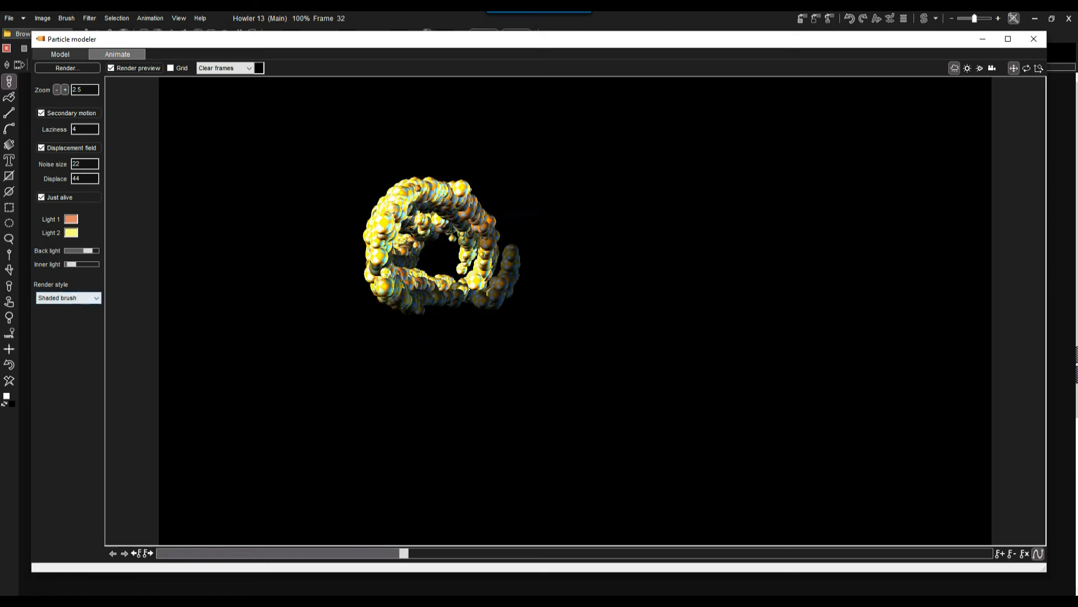
pyautogui.click(70, 298)
pyautogui.press('Return')
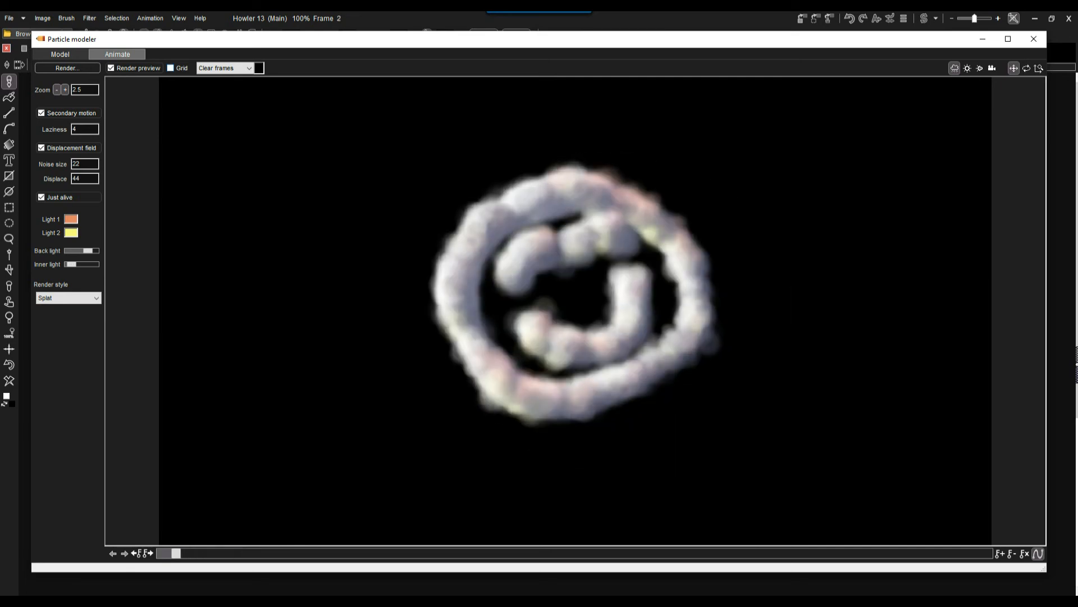
# Show the grid with the light markers around the smiley and hide it again.
pyautogui.click(171, 68)
pyautogui.click(171, 68)
pyautogui.click(171, 68)
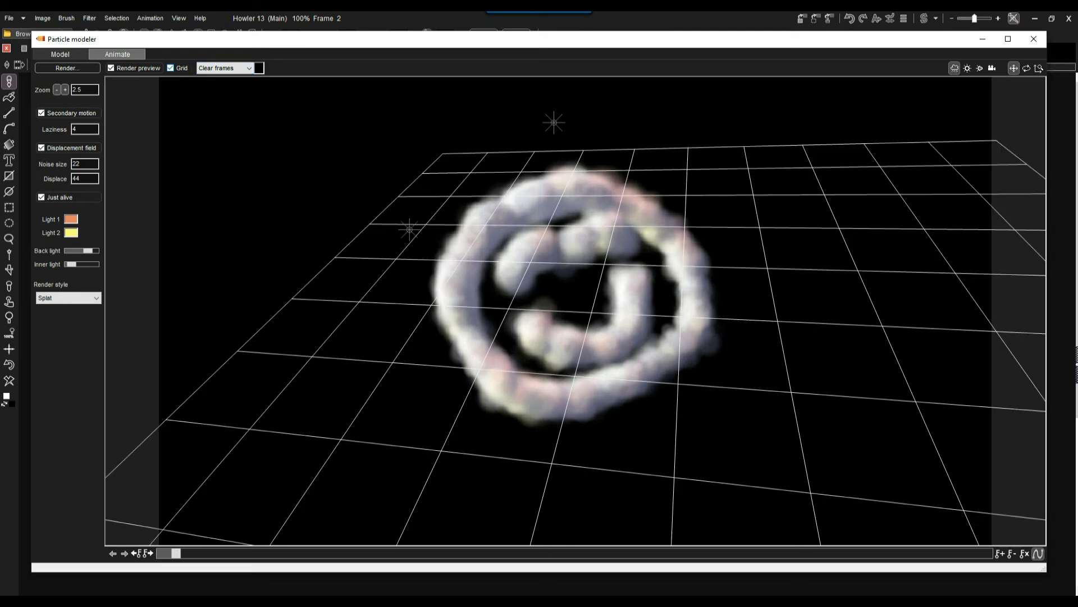
pyautogui.click(171, 68)
# Return to frame 0, then move and rotate the camera to reframe the smiley toward the left half of the frame.
pyautogui.moveTo(176, 553)
pyautogui.mouseDown()
pyautogui.moveTo(555, 554)
pyautogui.moveTo(161, 554)
pyautogui.mouseUp()
pyautogui.click(992, 68)
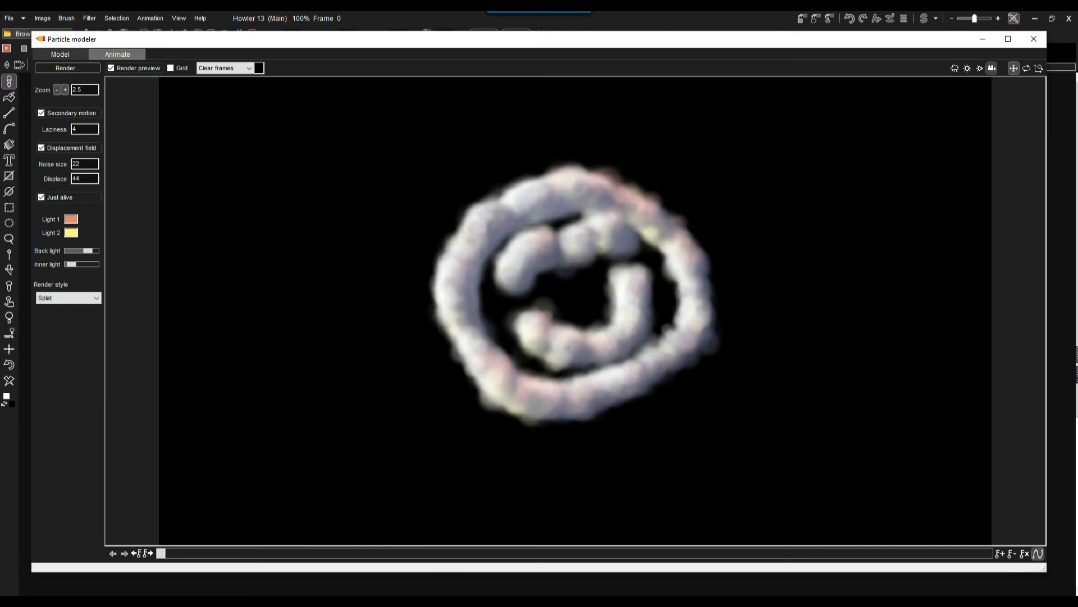
pyautogui.click(1027, 68)
pyautogui.click(955, 68)
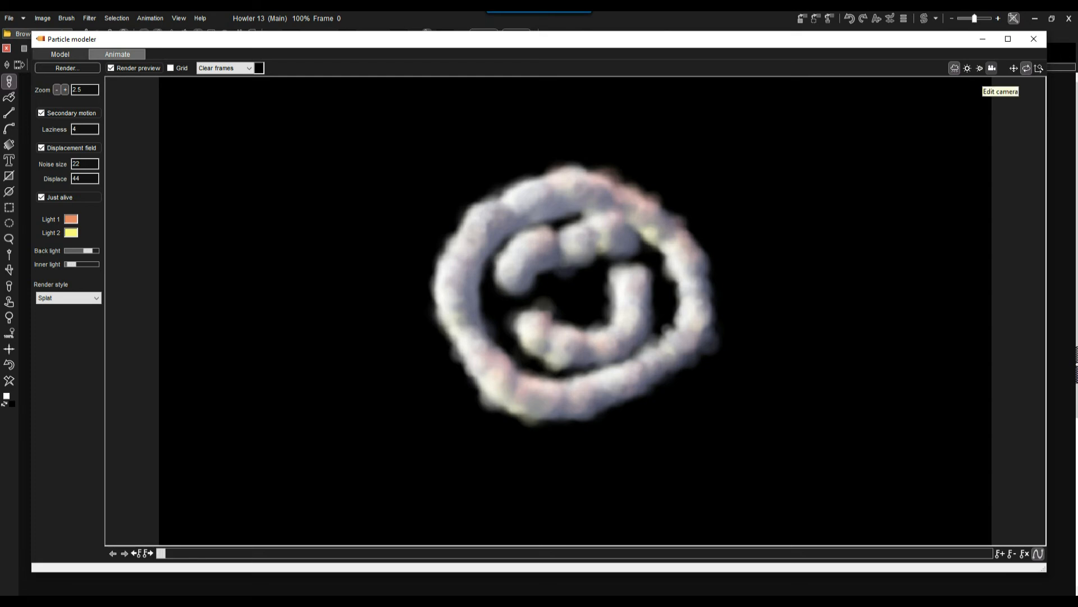
pyautogui.click(992, 68)
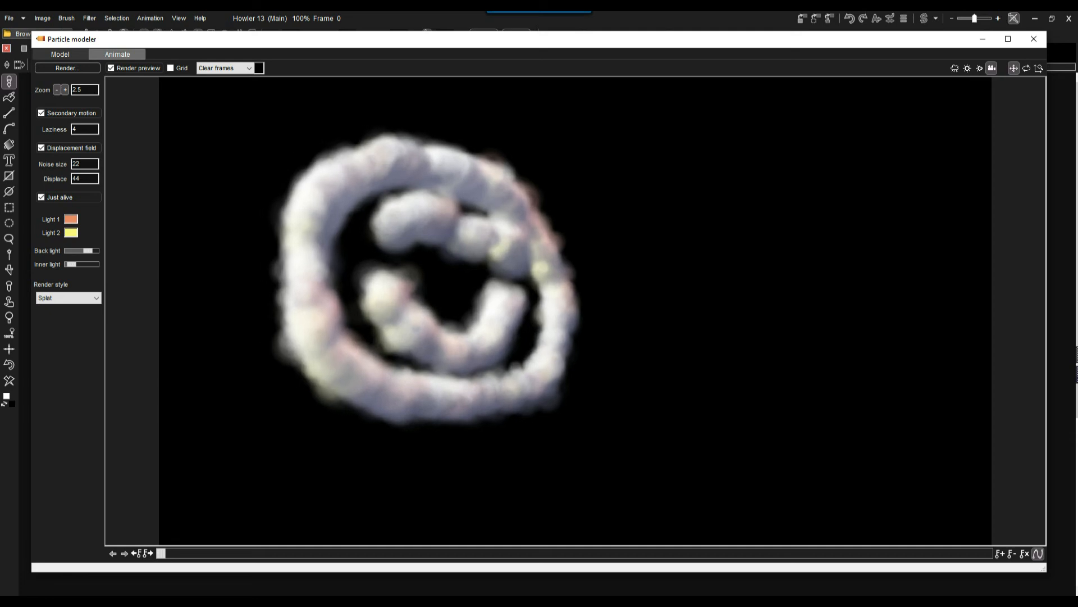
pyautogui.click(1026, 68)
pyautogui.moveTo(567, 252)
pyautogui.mouseDown()
pyautogui.moveTo(652, 314)
pyautogui.moveTo(571, 266)
pyautogui.mouseUp()
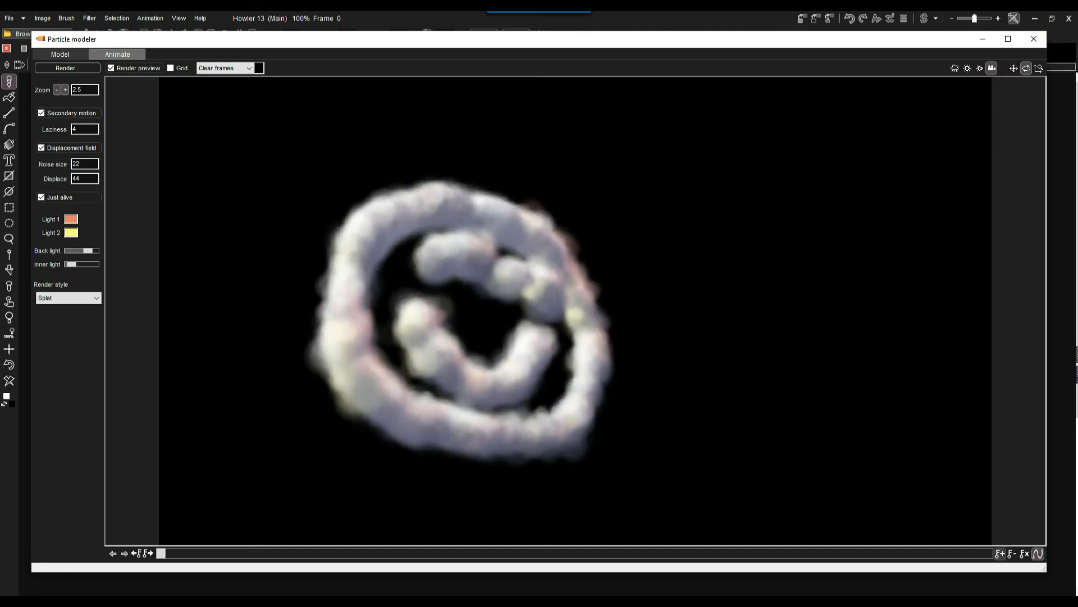
# Try the Custom/anim brush render style on the reframed smiley and return to Splat.
pyautogui.moveTo(161, 554)
pyautogui.mouseDown()
pyautogui.moveTo(974, 553)
pyautogui.moveTo(157, 553)
pyautogui.mouseUp()
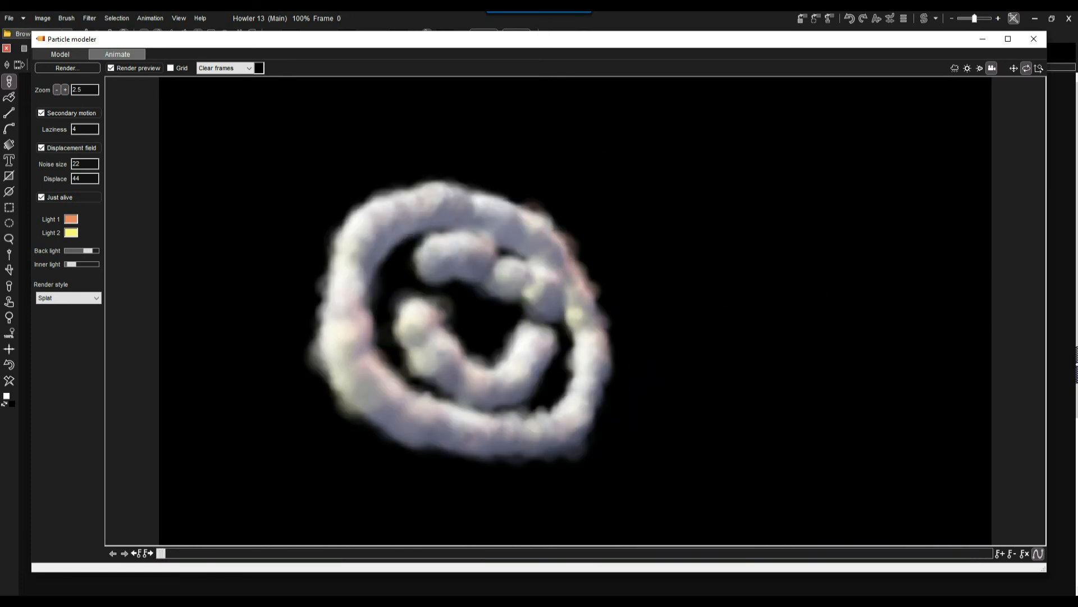
pyautogui.click(69, 298)
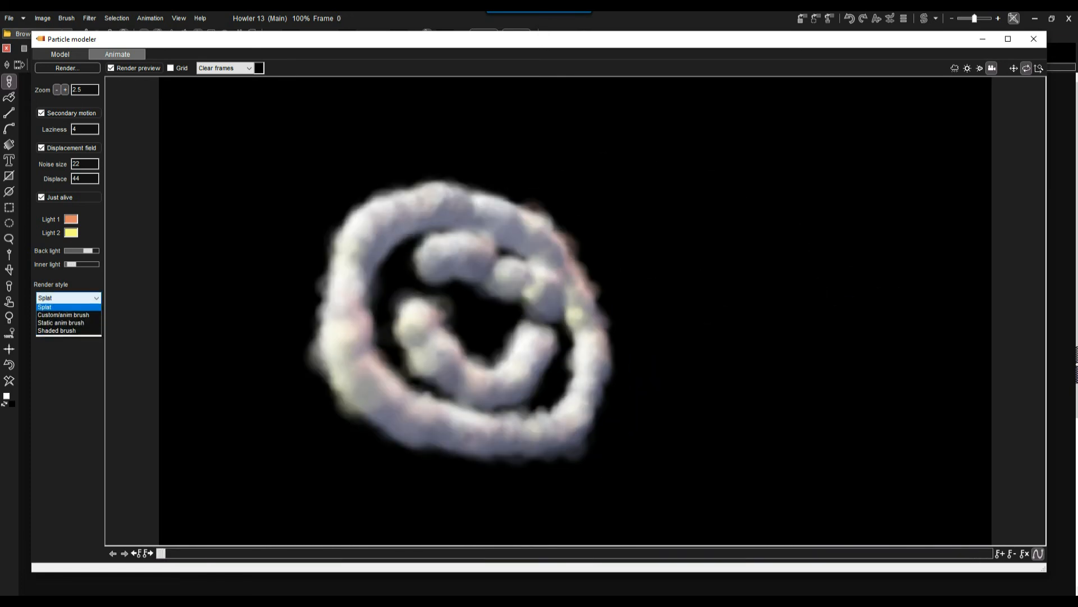
pyautogui.click(63, 316)
pyautogui.moveTo(161, 553)
pyautogui.mouseDown()
pyautogui.moveTo(806, 553)
pyautogui.moveTo(161, 553)
pyautogui.mouseUp()
pyautogui.click(69, 298)
pyautogui.click(63, 308)
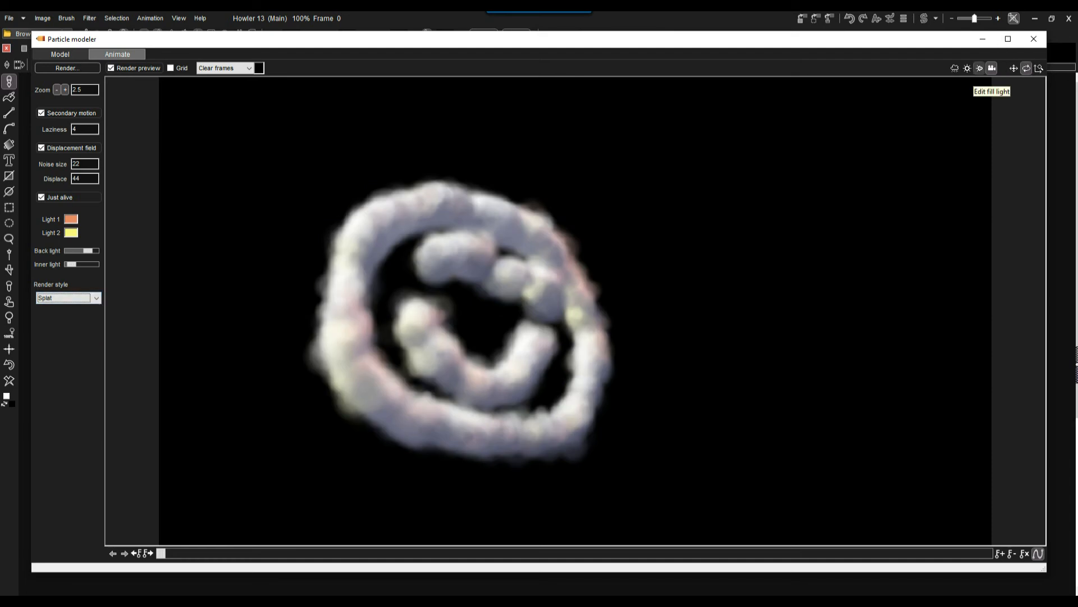
# Select the fill light for editing and turn off the render preview, leaving the grid hidden.
pyautogui.click(979, 68)
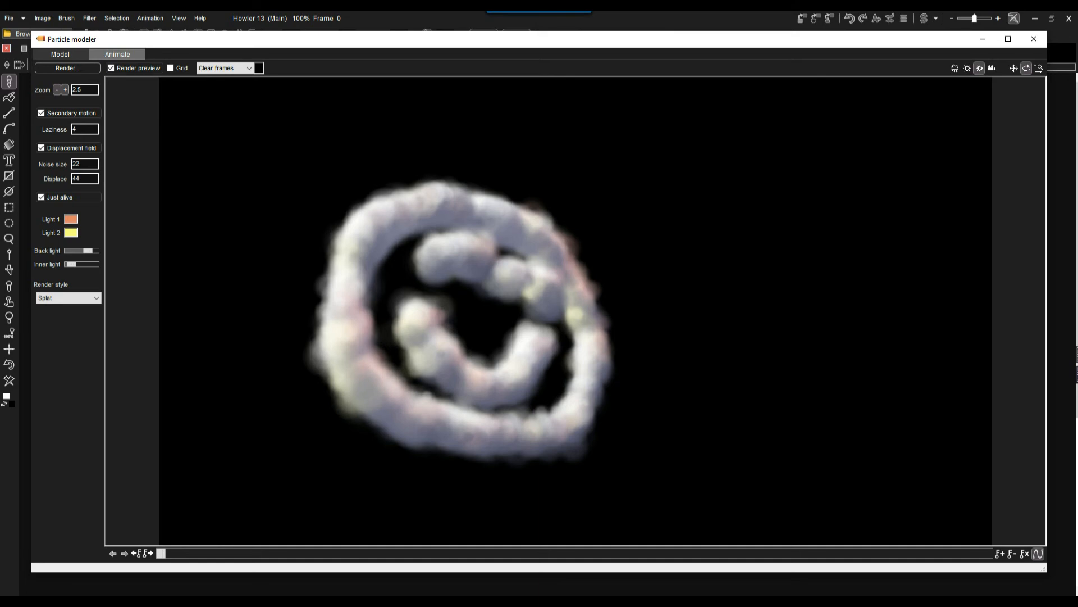
pyautogui.click(111, 68)
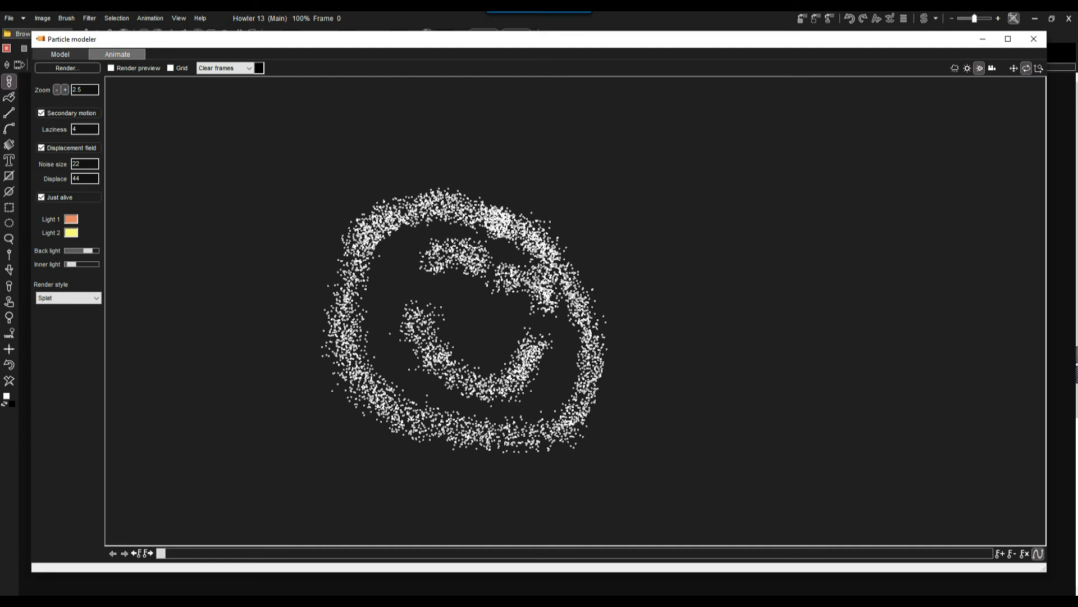
pyautogui.click(112, 68)
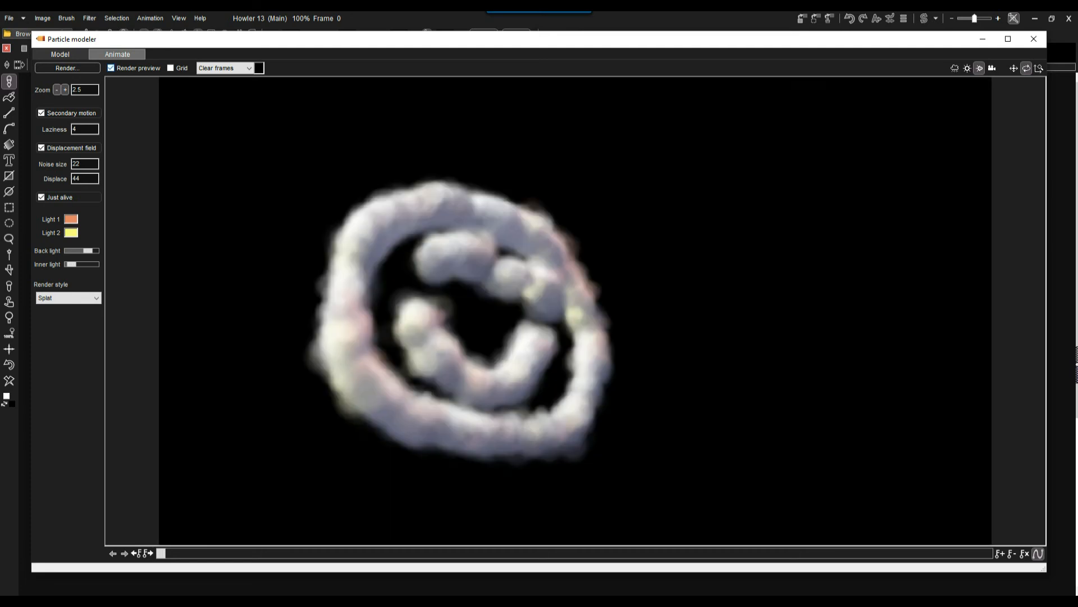
pyautogui.click(111, 68)
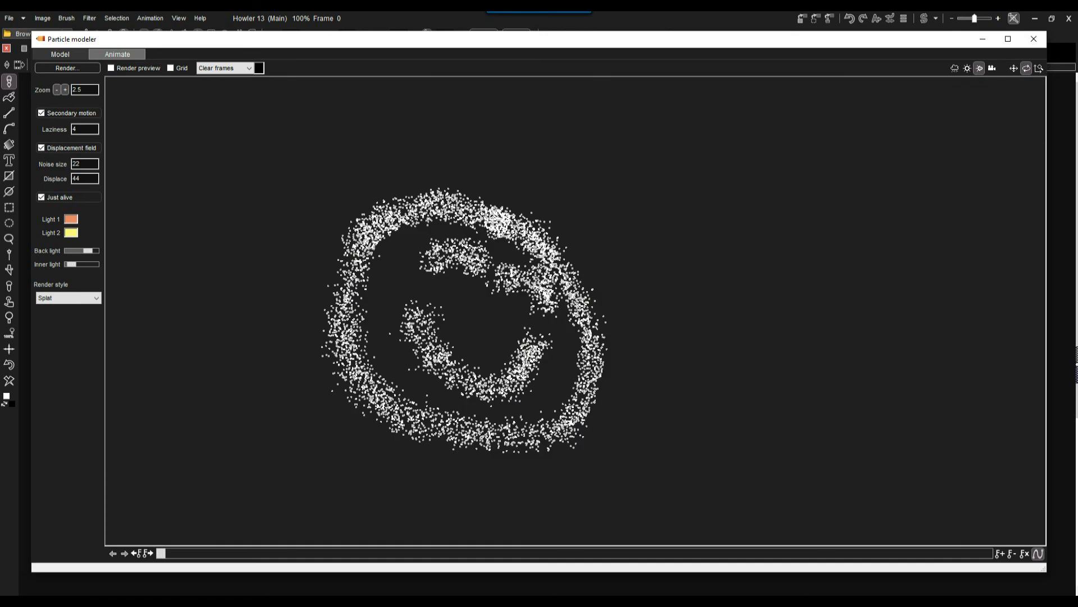
pyautogui.click(111, 68)
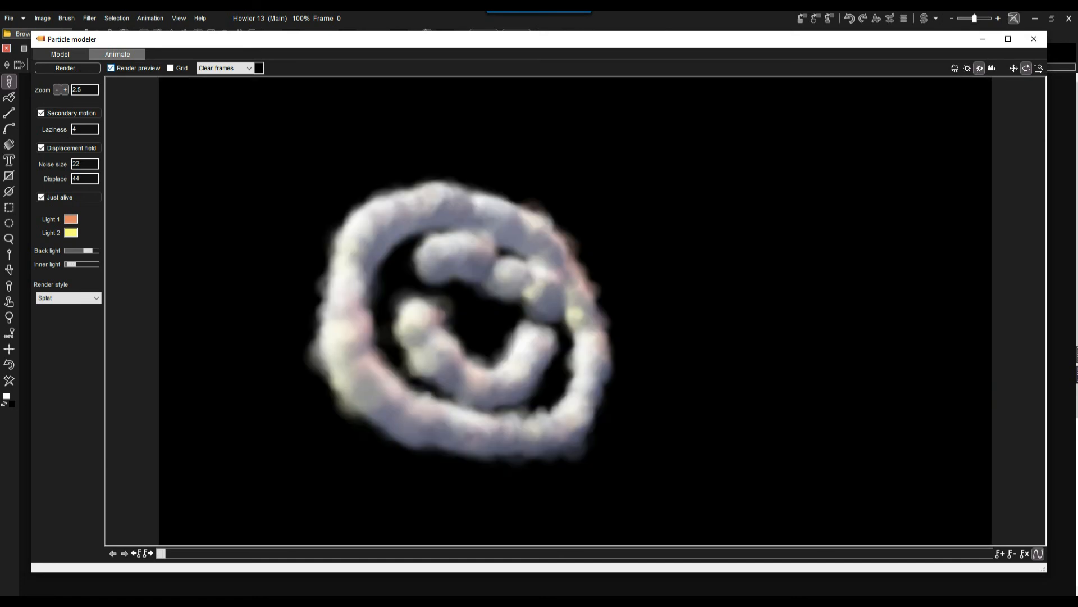
pyautogui.click(111, 68)
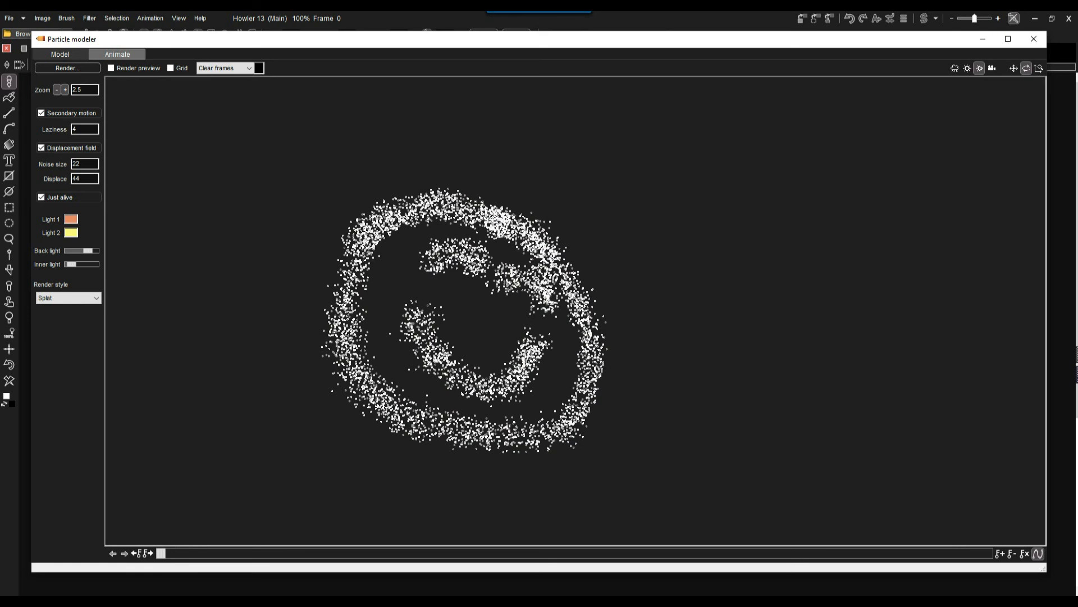
pyautogui.click(171, 68)
pyautogui.click(171, 68)
# Run the final render of the smiley particle animation with the Clear frames option and the Splat style.
pyautogui.click(225, 68)
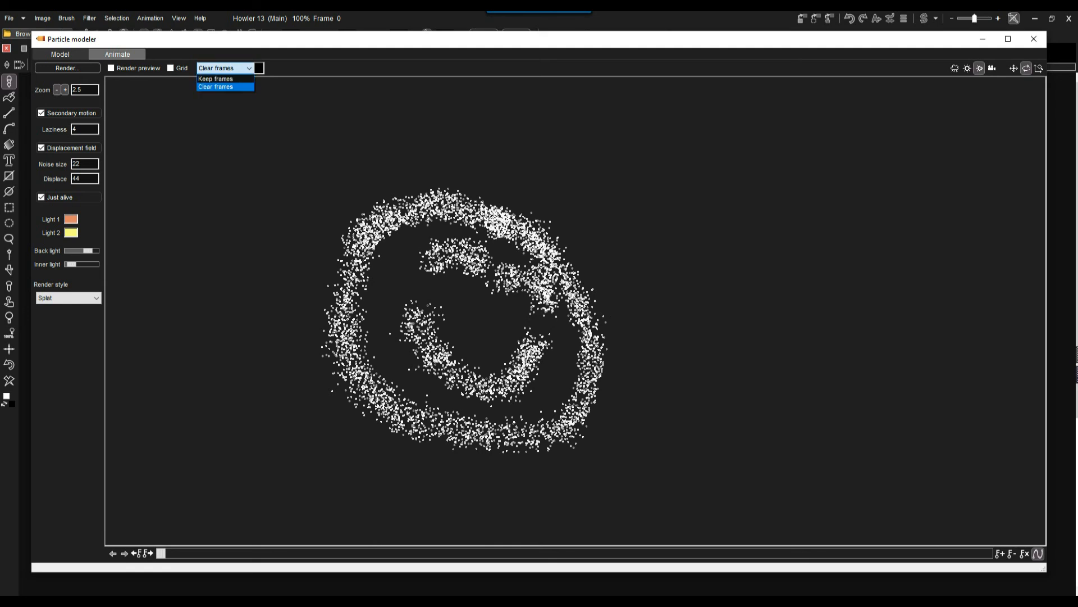
pyautogui.click(224, 68)
pyautogui.moveTo(269, 39)
pyautogui.mouseDown()
pyautogui.moveTo(730, 274)
pyautogui.moveTo(284, 43)
pyautogui.mouseUp()
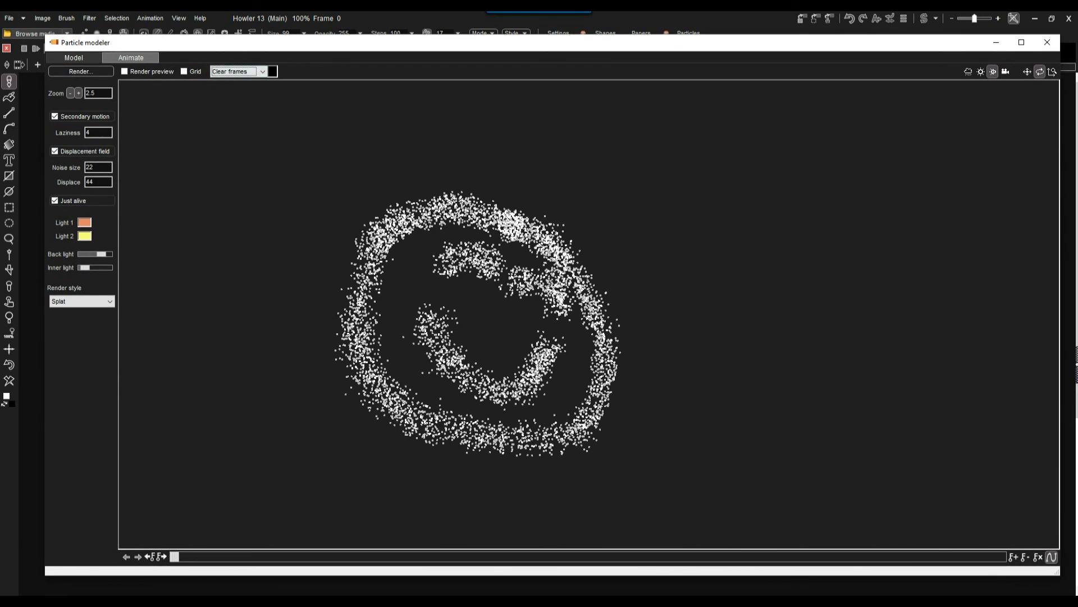
pyautogui.click(236, 71)
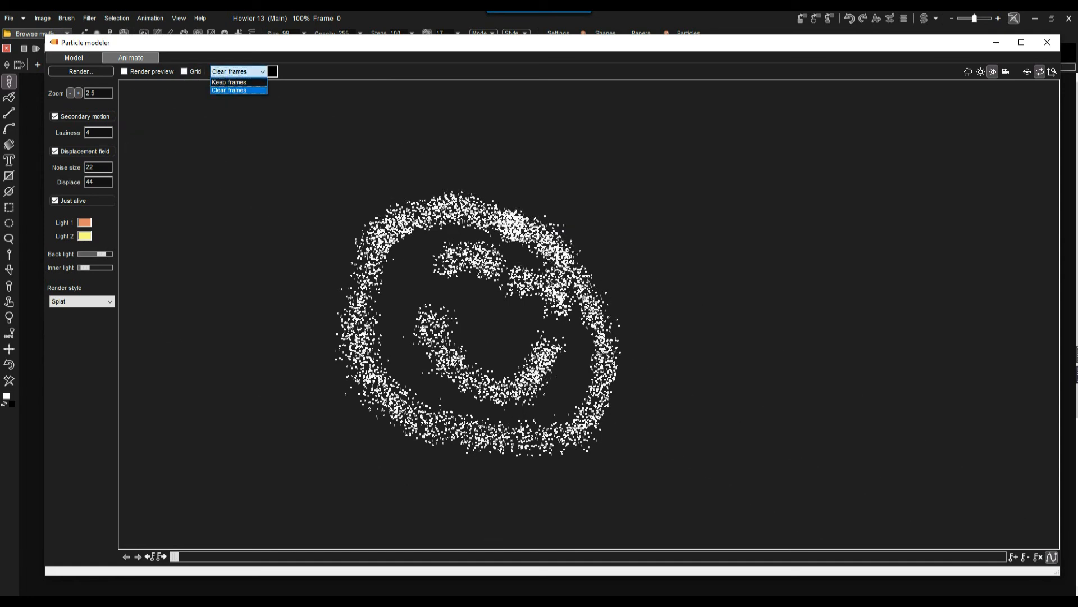
pyautogui.click(238, 90)
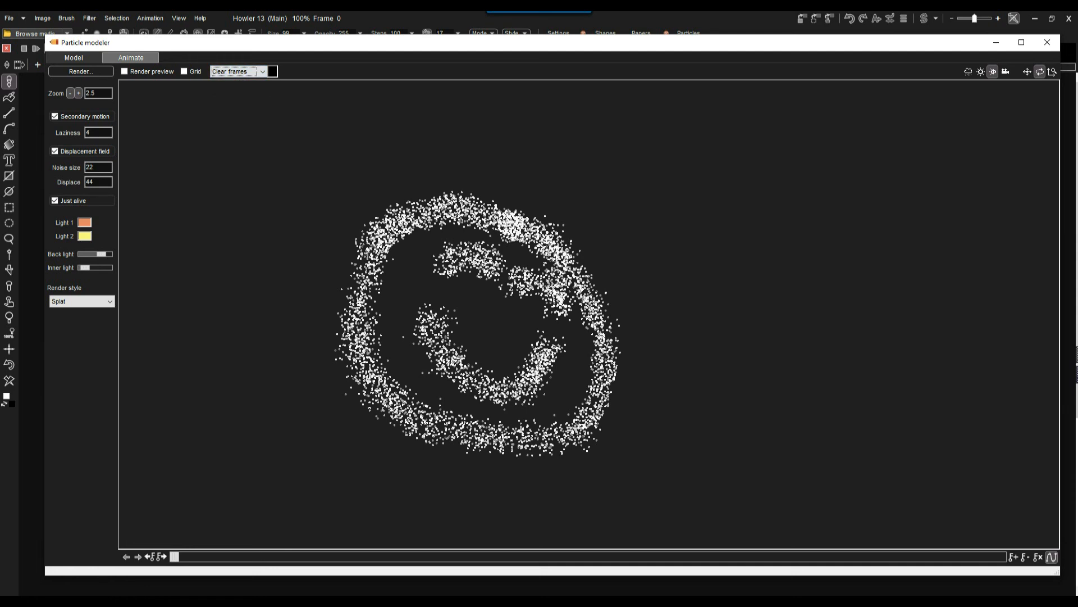
pyautogui.click(81, 72)
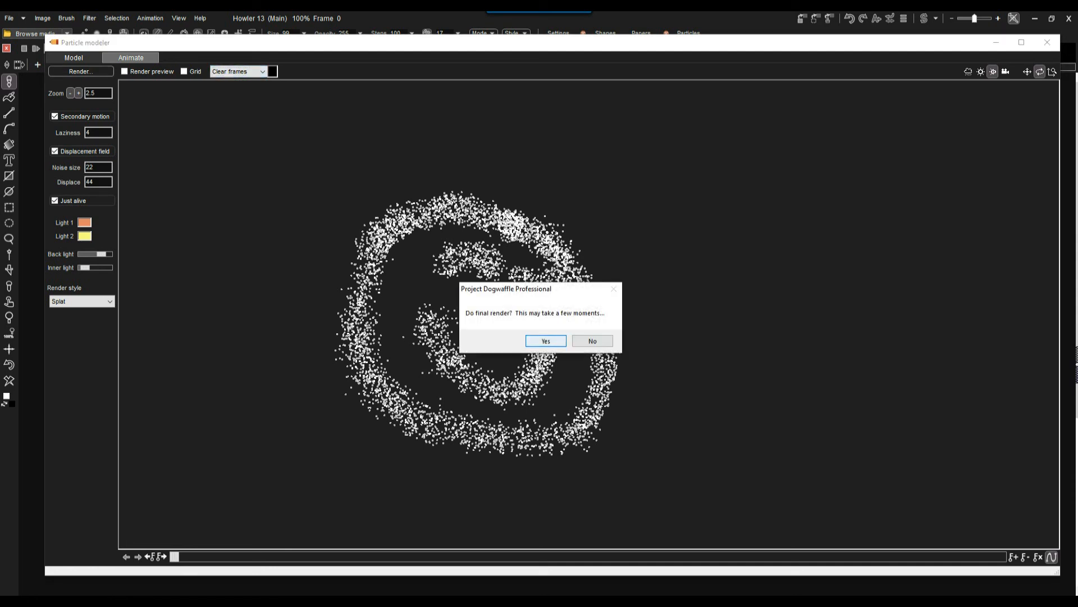
pyautogui.press('Return')
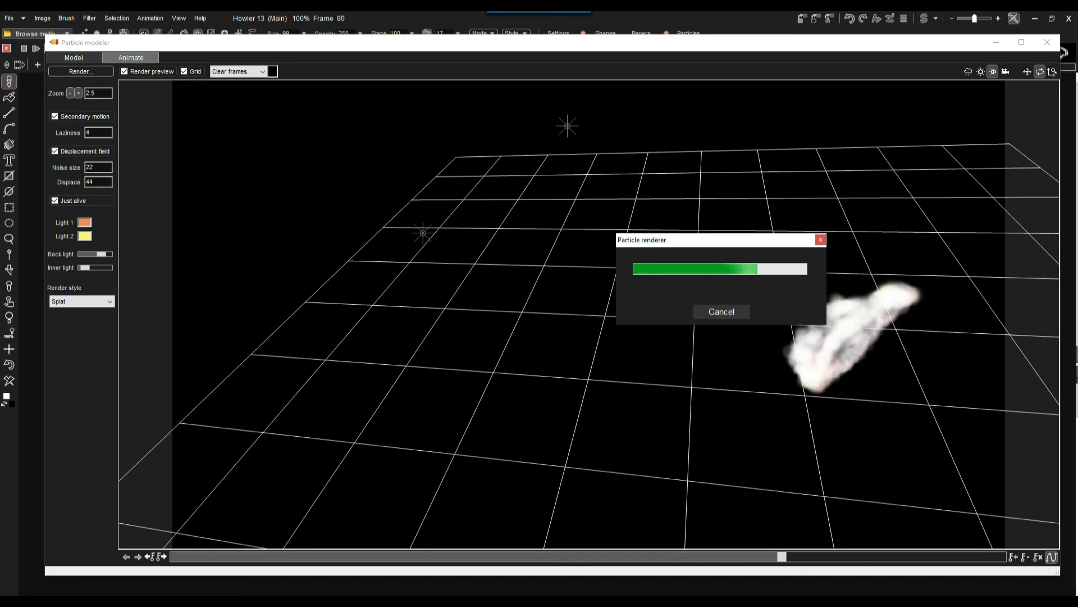
# Check the per-core CPU utilization in Task Manager's performance view, and close Task Manager again.
pyautogui.hotkey('ctrl', 'shift', 'Escape')
pyautogui.click(111, 171)
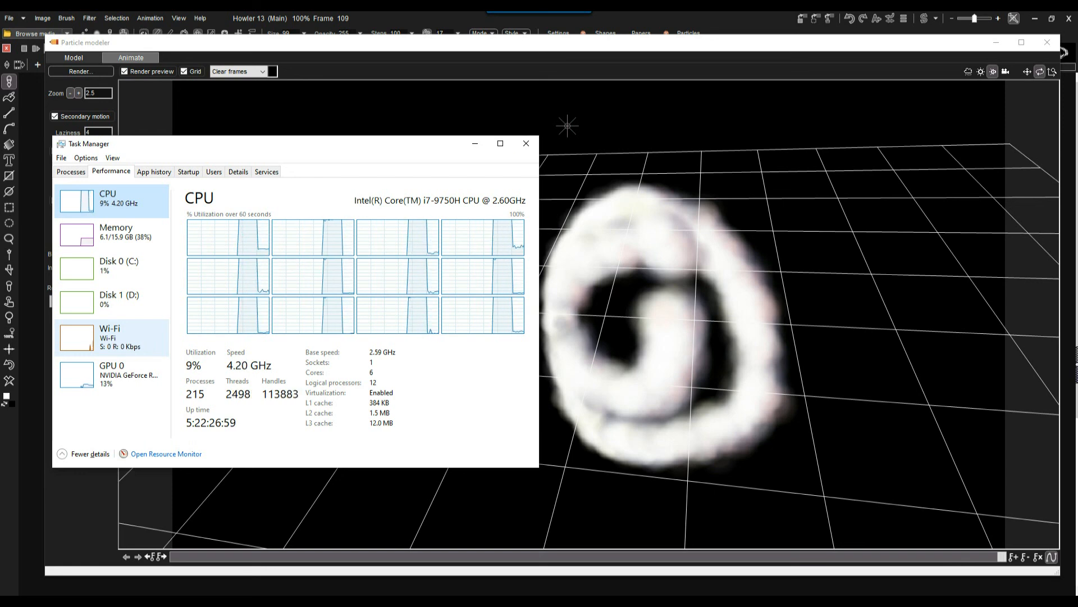
pyautogui.click(527, 143)
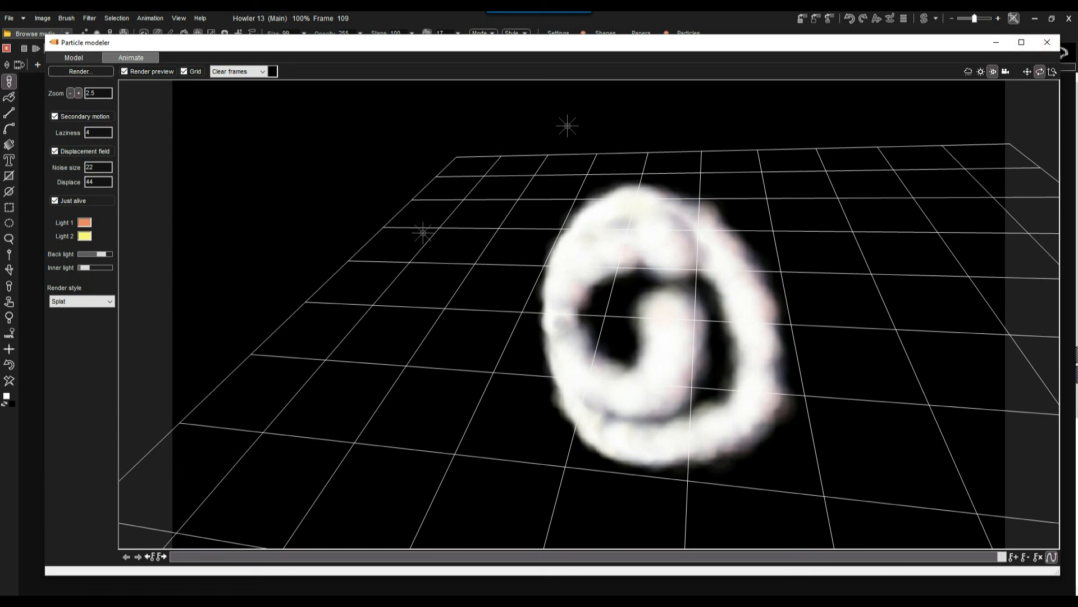
# Close the Particle modeler, play back the rendered smiley animation and rewind it to frame 0.
pyautogui.moveTo(169, 43)
pyautogui.mouseDown()
pyautogui.moveTo(145, 71)
pyautogui.moveTo(178, 62)
pyautogui.moveTo(155, 49)
pyautogui.mouseUp()
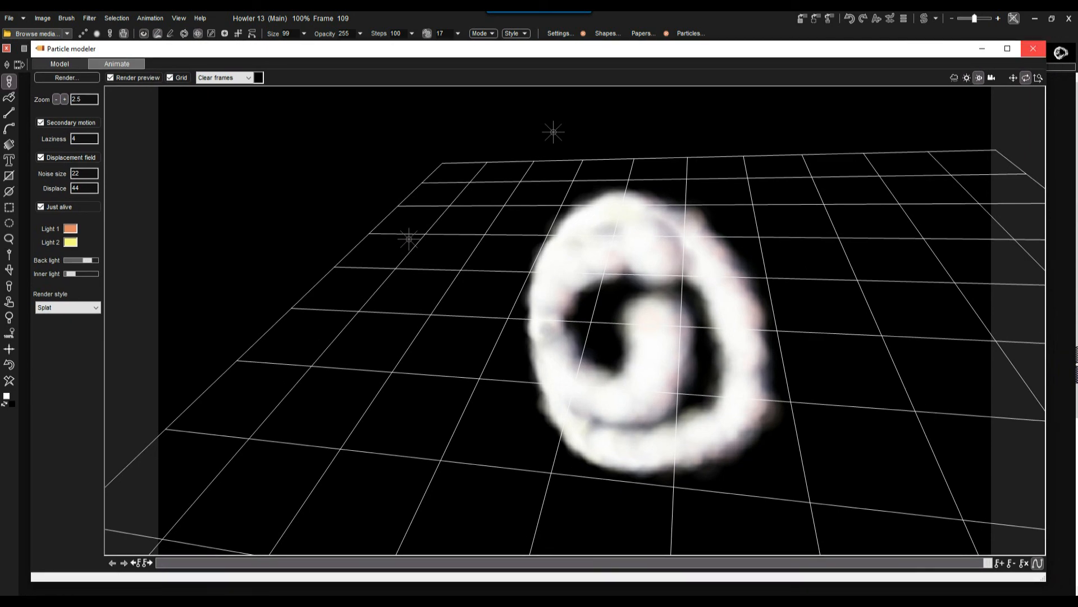
pyautogui.click(1034, 48)
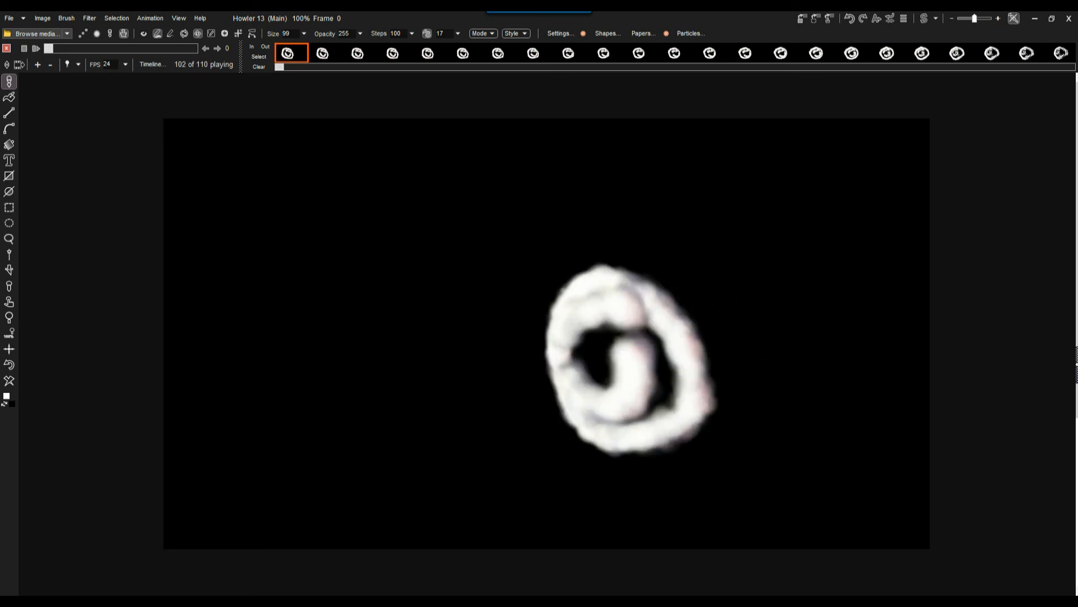
pyautogui.moveTo(103, 49); pyautogui.dragTo(49, 49)
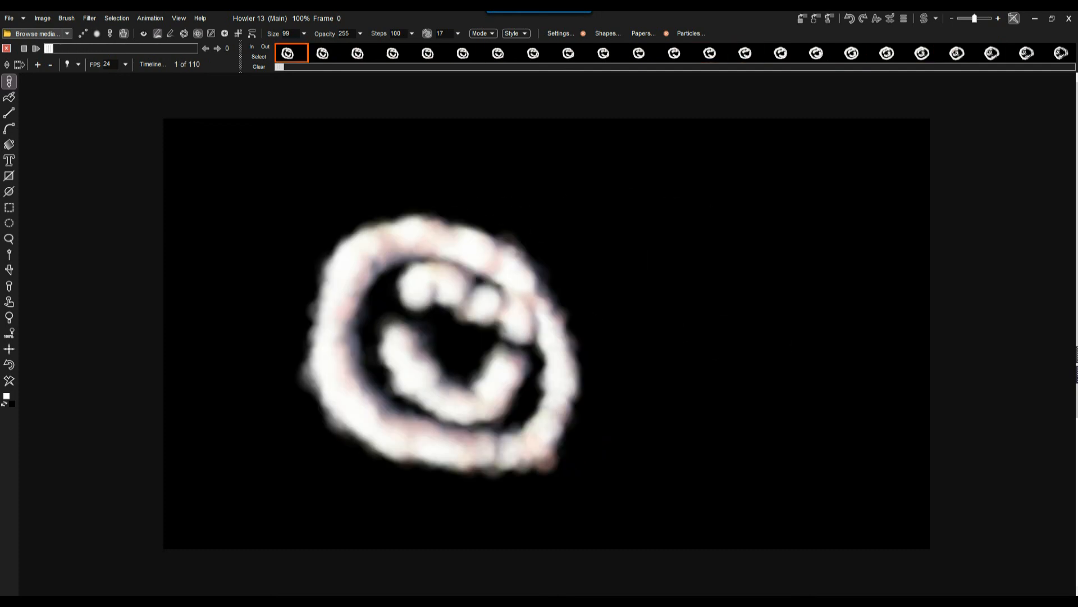
pyautogui.click(36, 49)
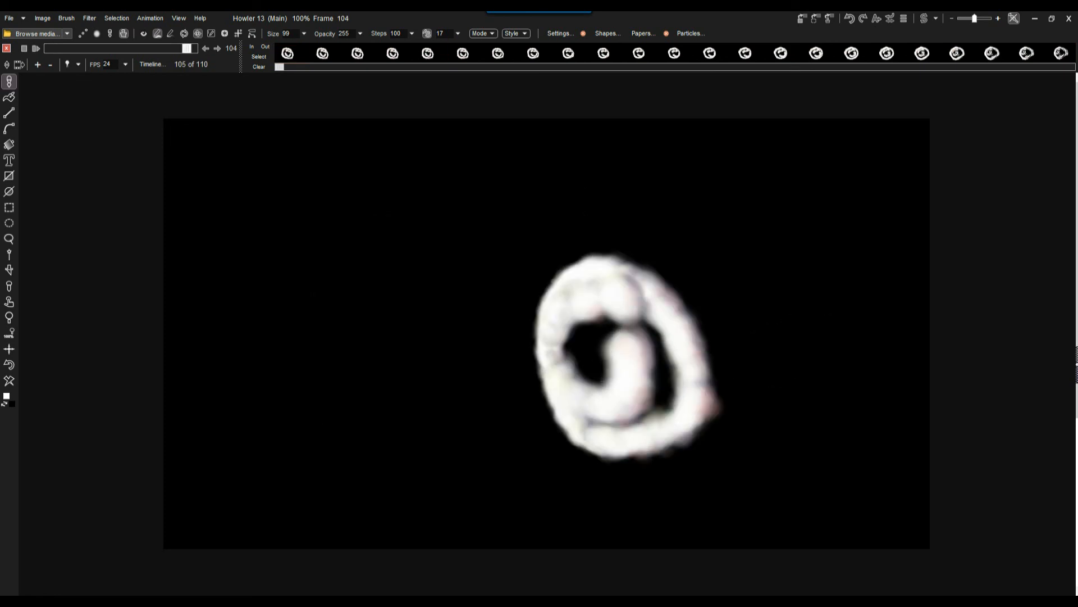
pyautogui.moveTo(122, 49); pyautogui.dragTo(49, 49)
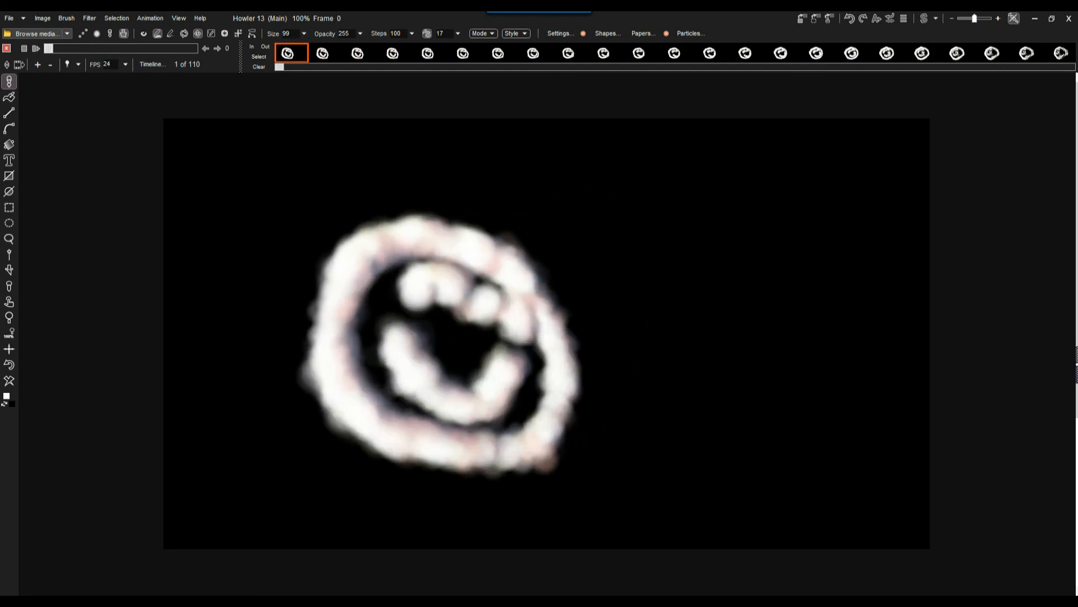